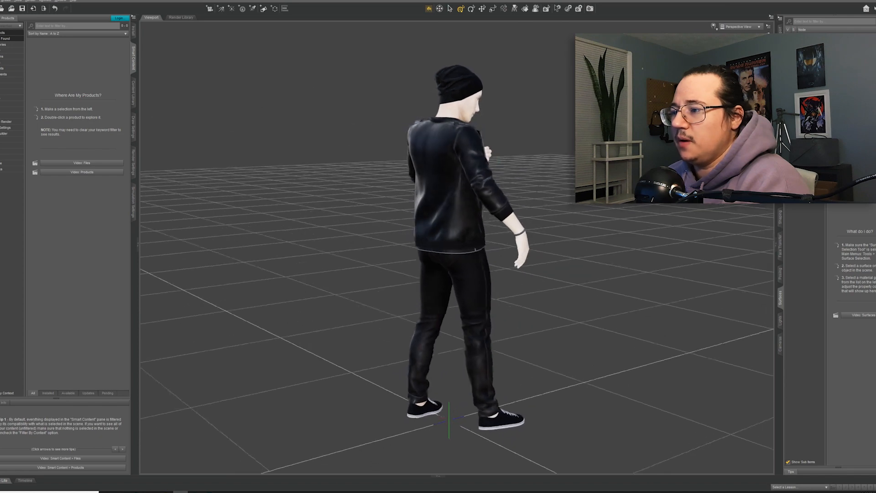
- Examine the clothed, posed male figure from behind and from the front
drag(748, 54, 732, 67)
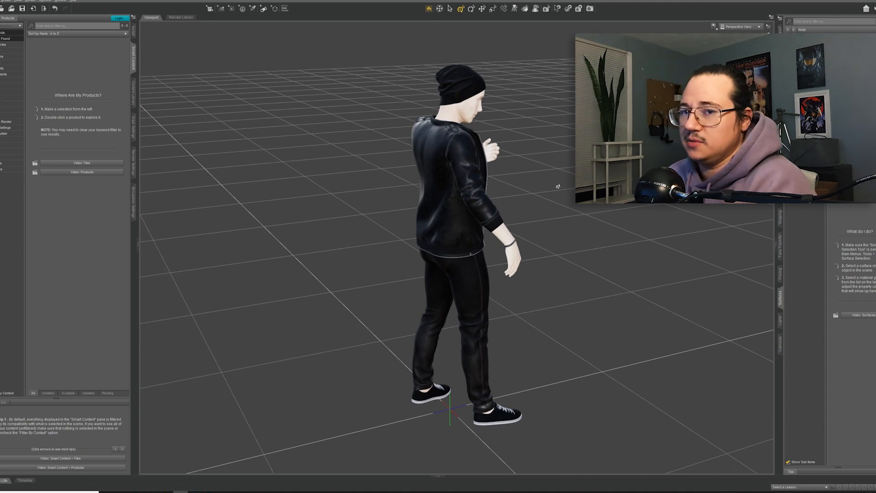
drag(749, 66, 723, 73)
click(497, 173)
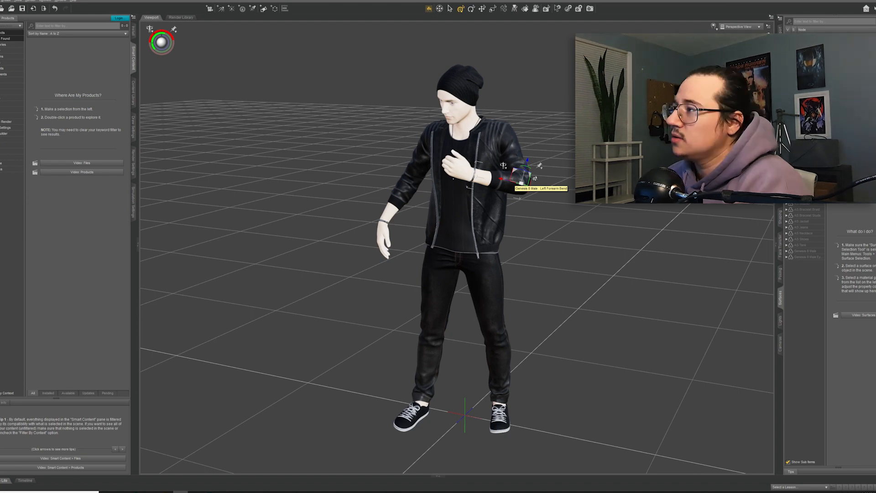
mouse_move(750, 49)
mouse_down()
mouse_move(758, 40)
mouse_move(762, 50)
mouse_up()
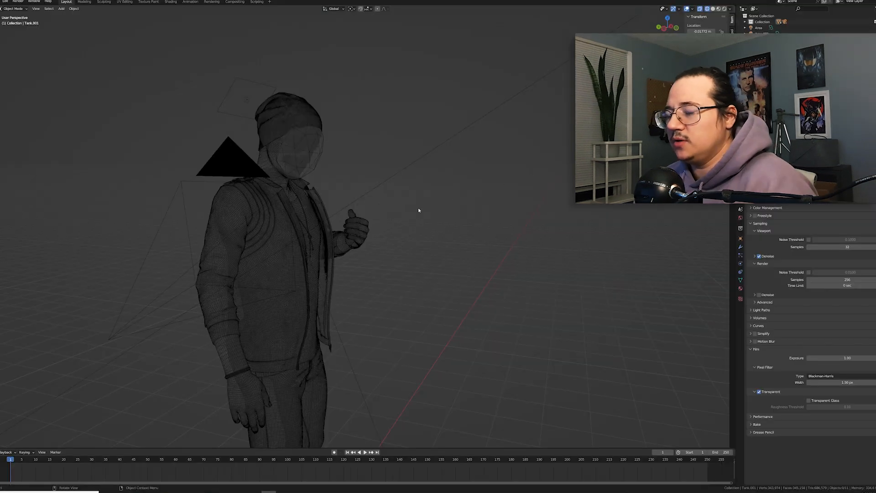
- In Blender, look over the imported character in wireframe and show it in solid shading through the scene camera
drag(418, 208, 600, 219)
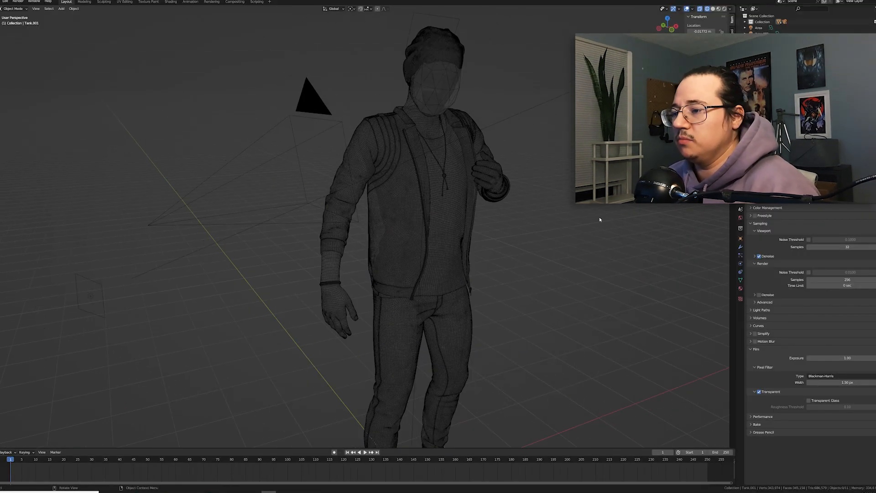
scroll(599, 217, down, 3)
drag(552, 260, 583, 255)
drag(536, 206, 561, 209)
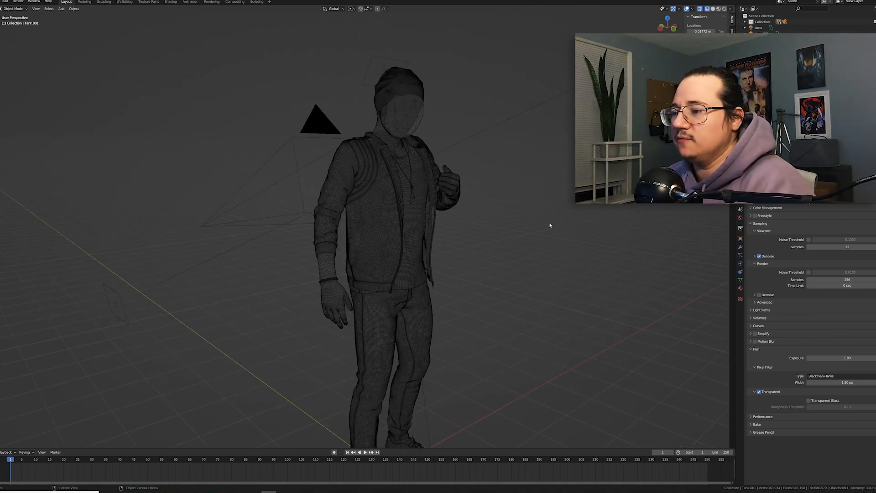
drag(551, 224, 541, 238)
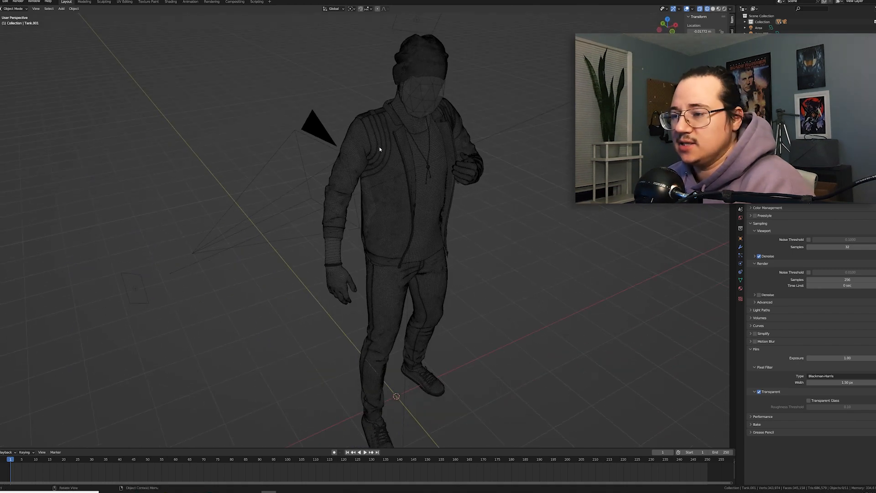
key(KP_0)
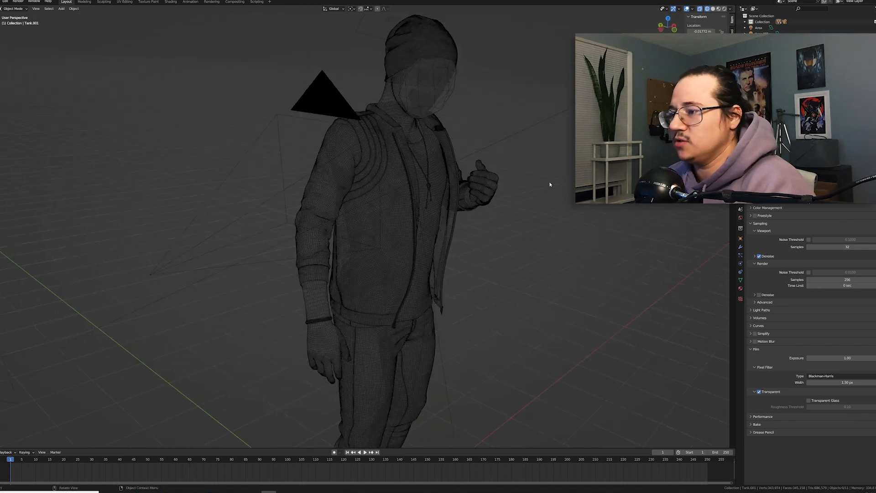
key(shift+z)
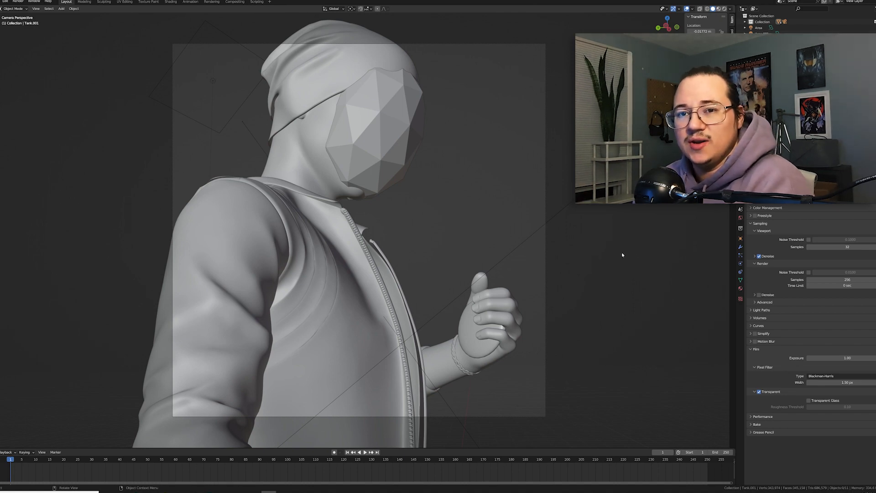
- Add an ico sphere to the scene and leave the camera view to locate it
click(439, 133)
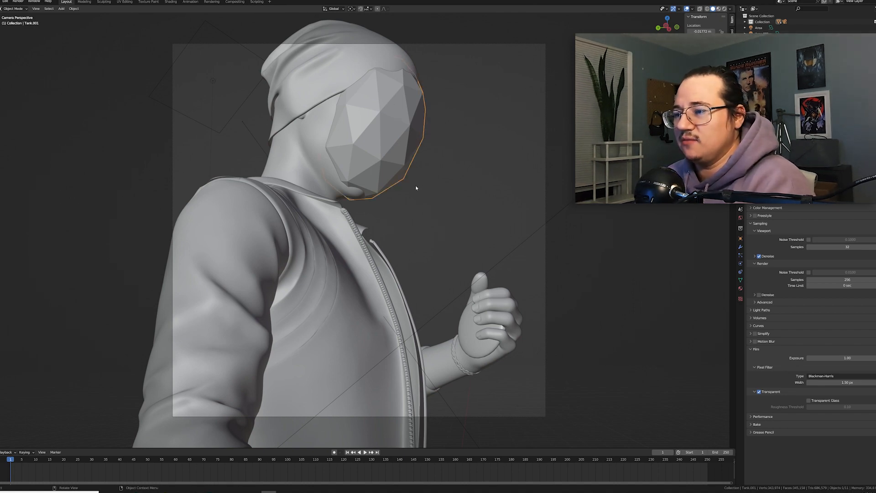
key(shift+a)
click(529, 182)
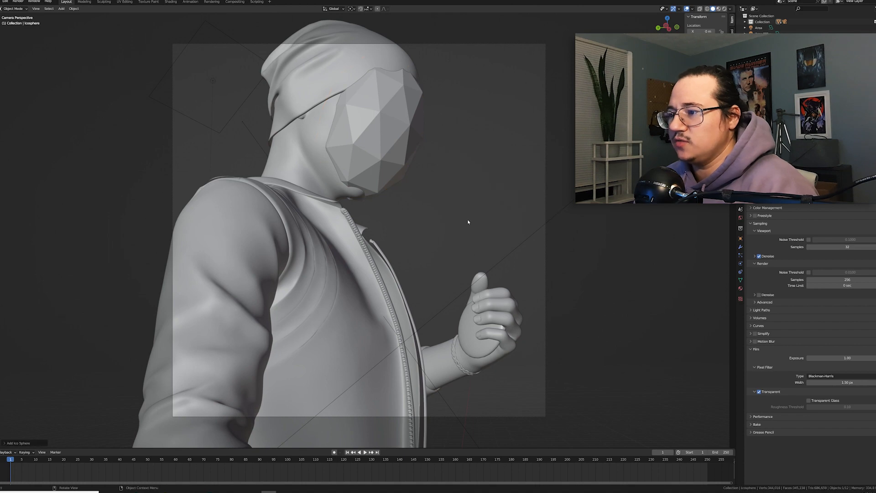
key(g)
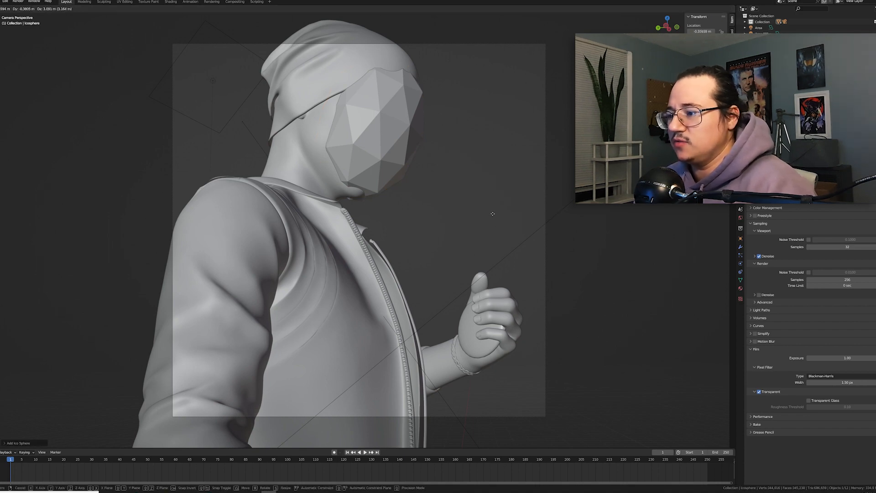
right_click(489, 226)
key(KP_0)
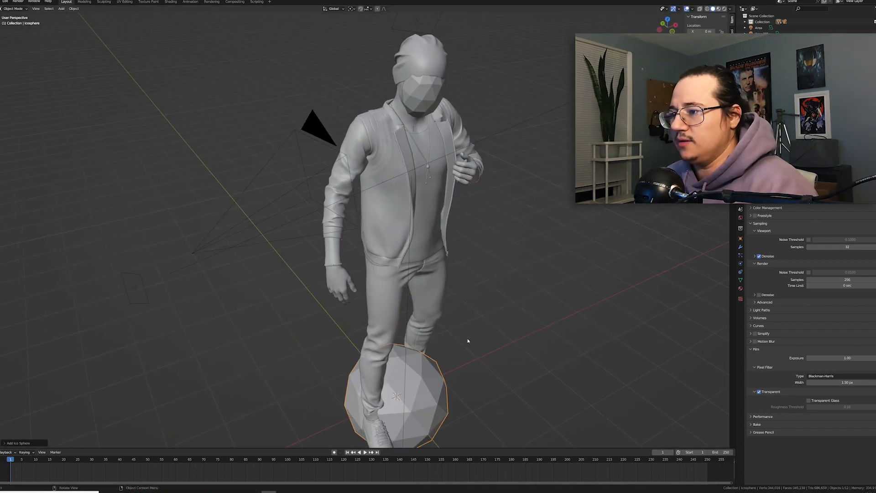
- Try the ico sphere raised in front of the character's head and delete it
key(g)
right_click(513, 100)
drag(513, 101, 471, 258)
key(g)
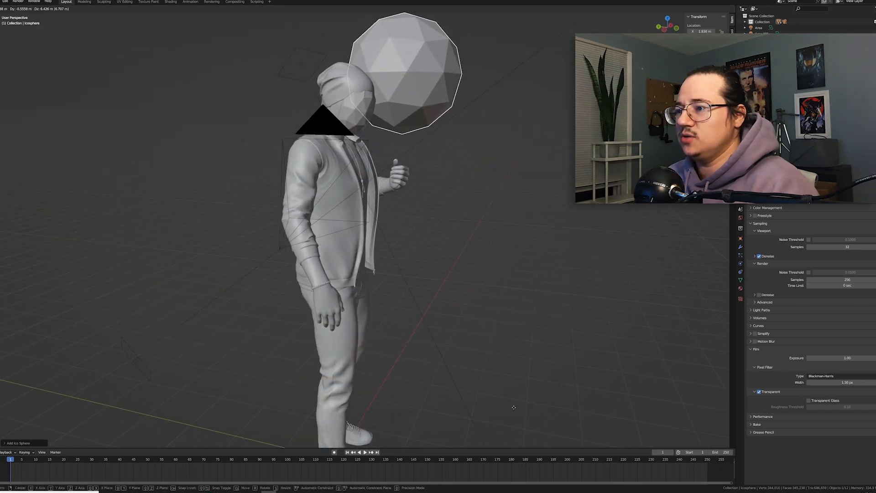
click(513, 408)
key(x)
click(434, 100)
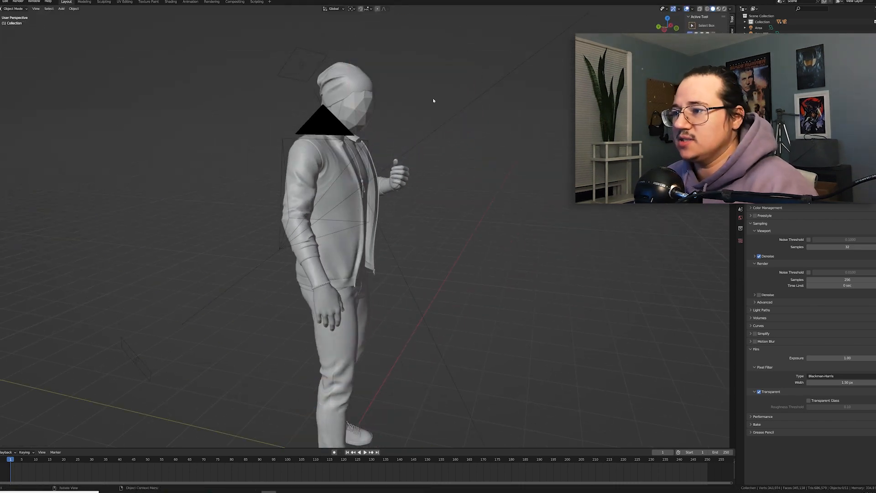
- Display the scene in rendered shading through the camera with the faceted face mesh selected
click(369, 116)
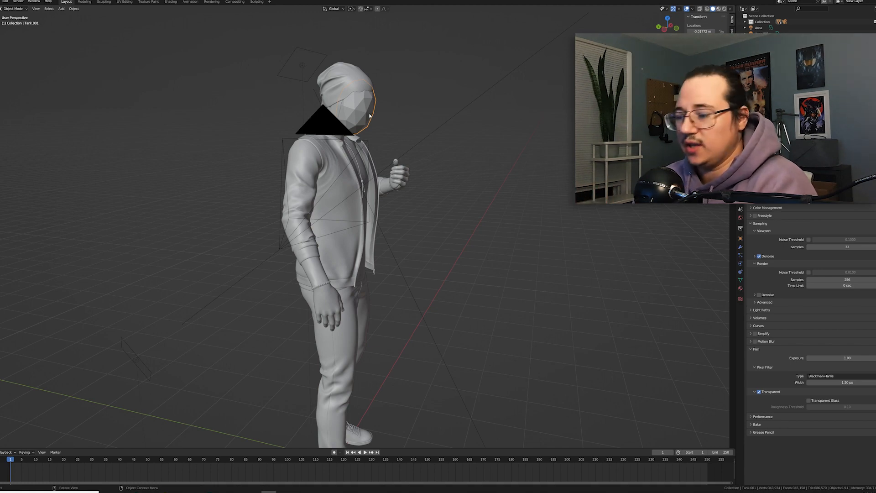
key(KP_0)
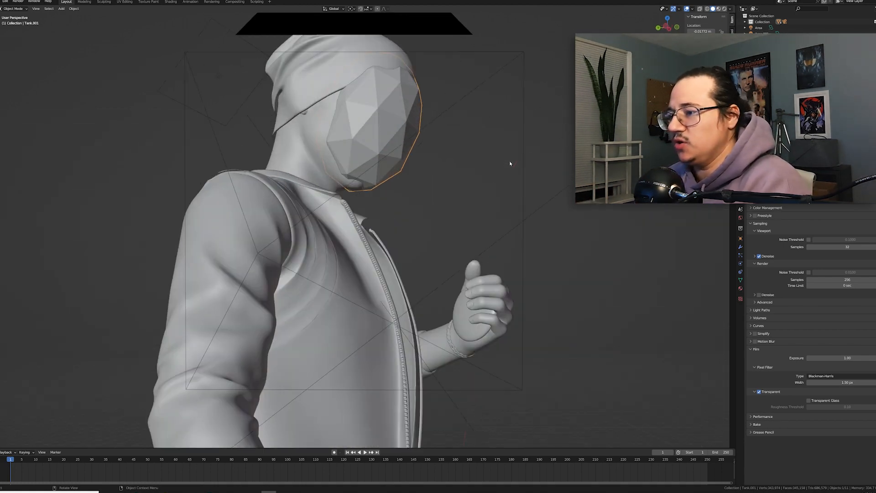
click(725, 8)
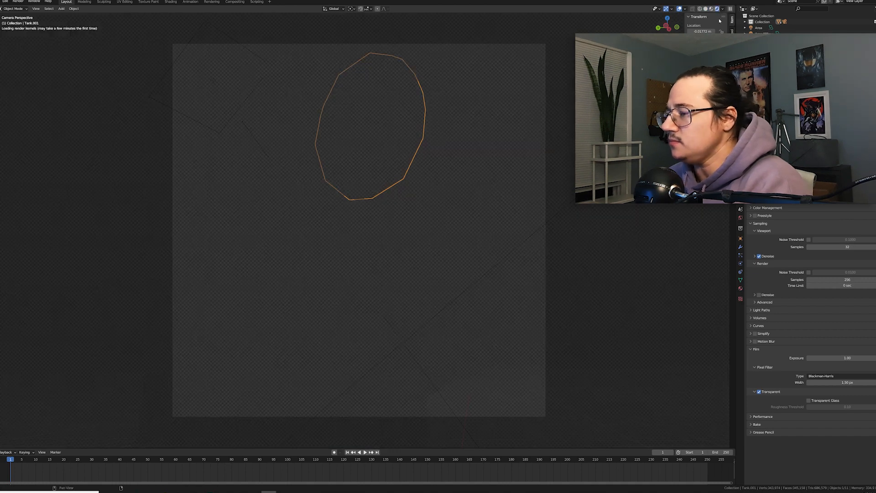
click(566, 240)
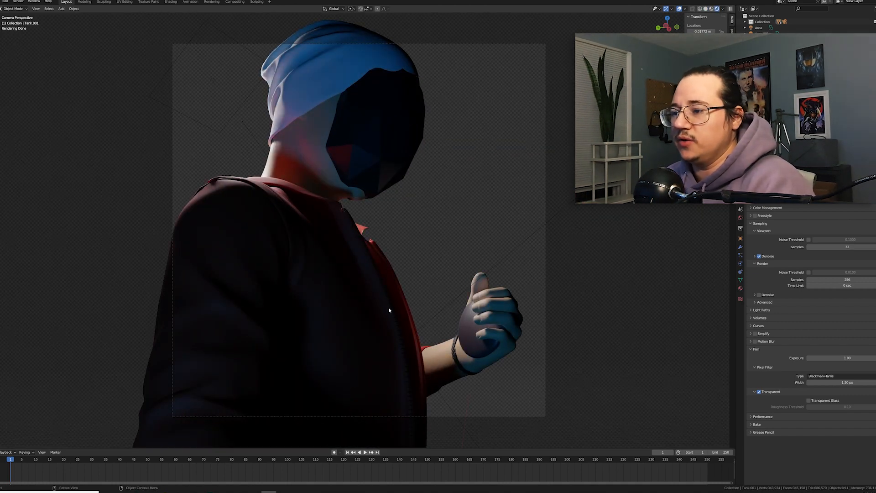
- Examine the lighting on the jacket, hat and faceted face mesh from several angles in the rendered view, and return to the camera view
click(371, 274)
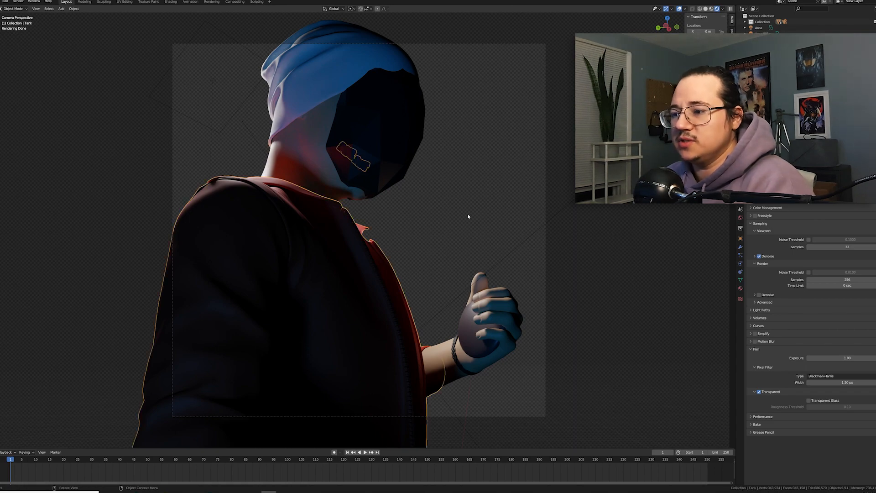
key(KP_0)
drag(356, 242, 328, 233)
scroll(316, 248, up, 2)
click(406, 210)
drag(393, 243, 383, 269)
click(393, 245)
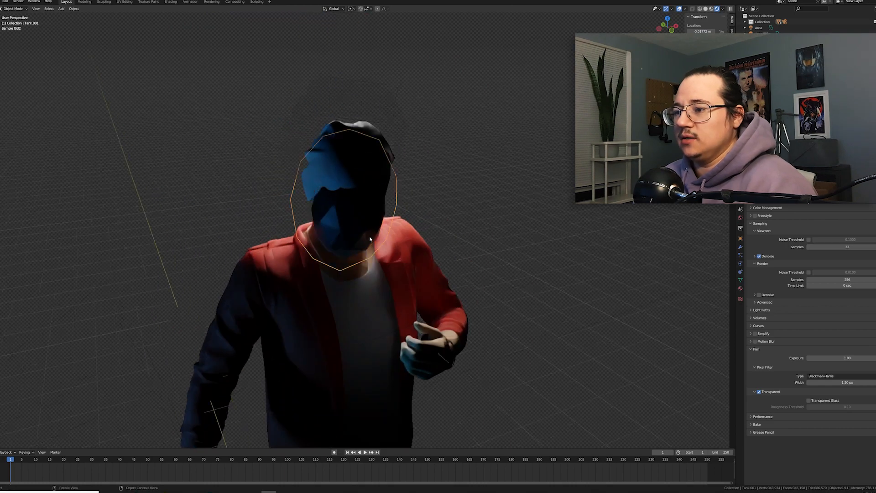
scroll(370, 238, up, 3)
mouse_move(370, 232)
mouse_down()
mouse_move(345, 246)
mouse_move(358, 245)
mouse_up()
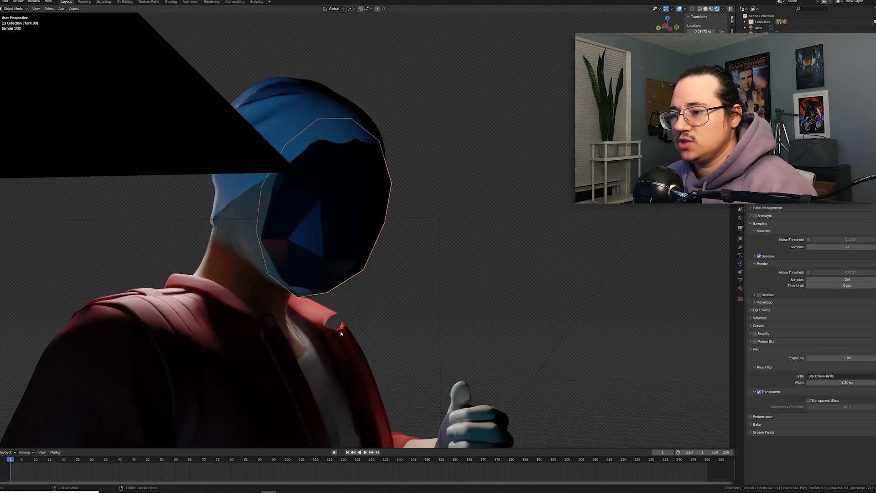
scroll(341, 333, down, 6)
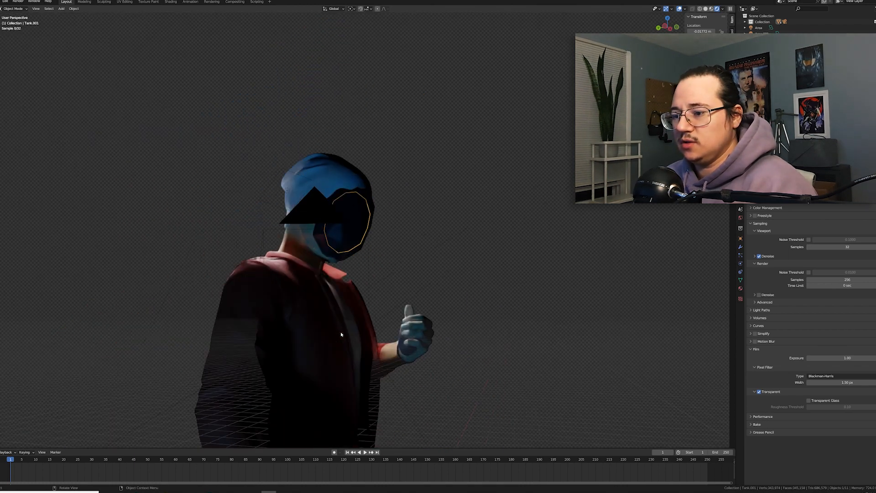
drag(380, 309, 377, 230)
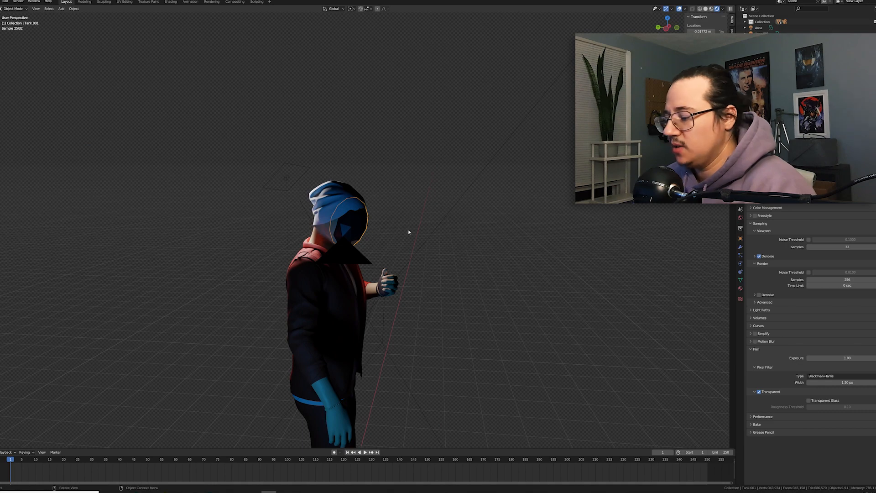
key(KP_0)
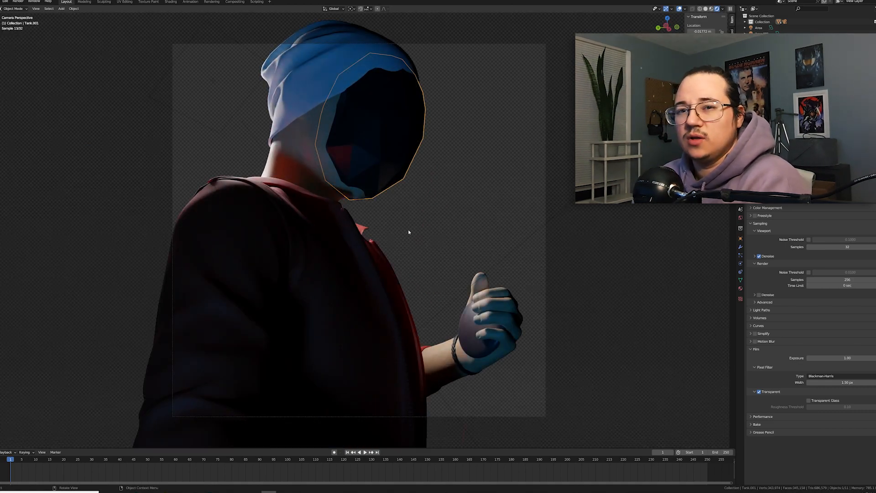
- Inspect the hat, the faceted face mesh and the sphere in the hand by selecting each, and clear the selection
click(339, 139)
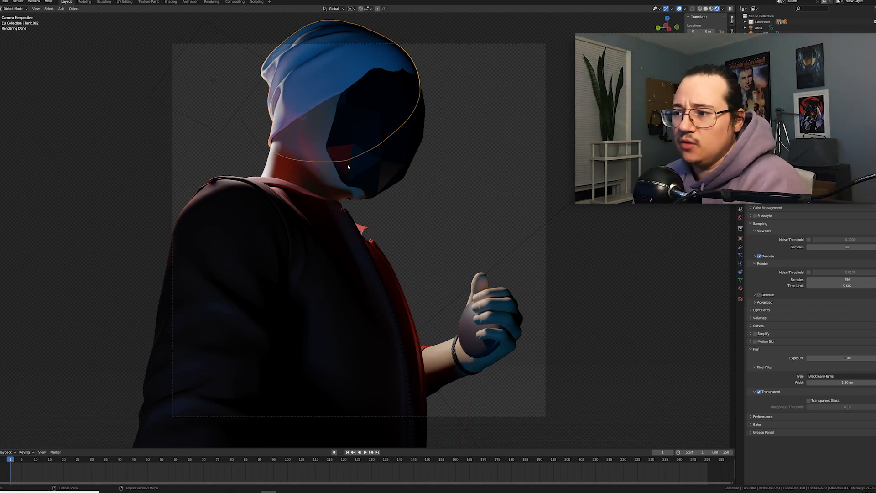
click(509, 146)
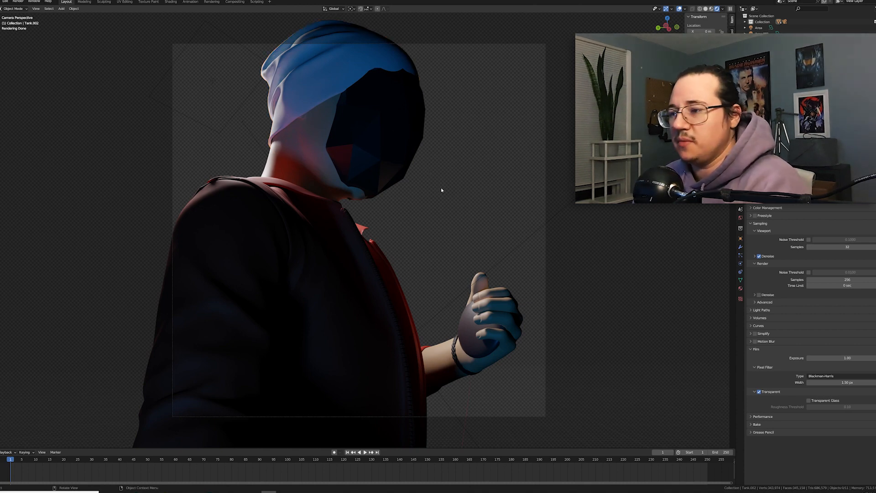
click(470, 328)
click(401, 147)
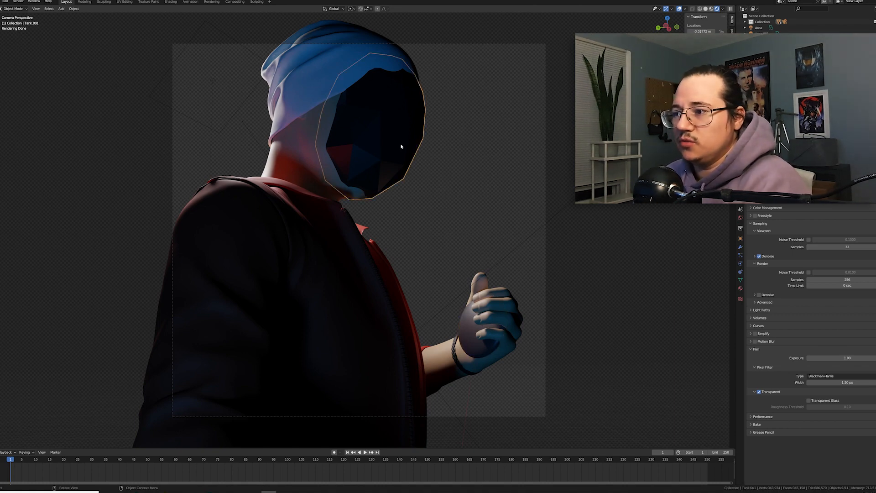
click(472, 340)
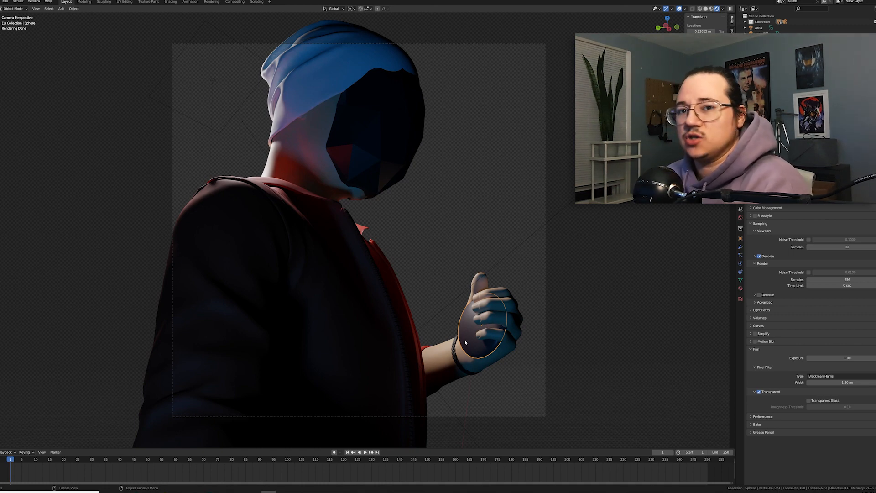
key(alt+a)
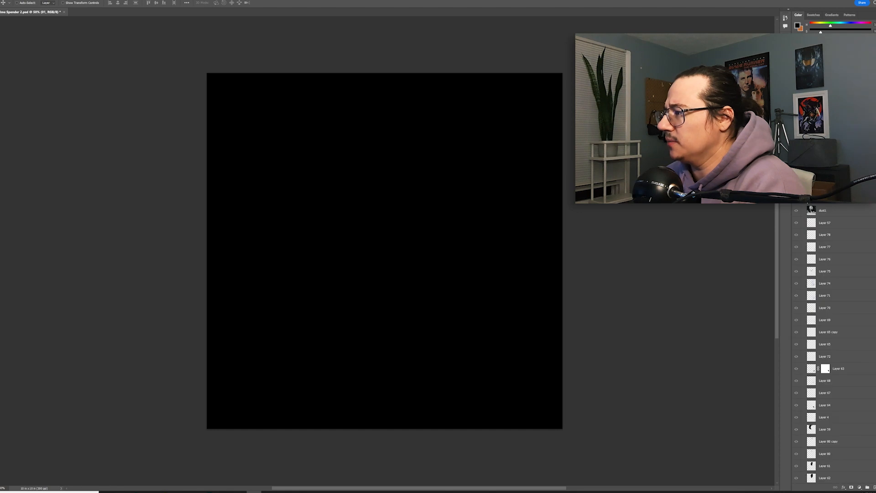
- In Photoshop, make Layer 3 and the three layers between it and Background copy visible
scroll(796, 452, down, 3)
click(796, 453)
click(796, 441)
click(796, 429)
click(796, 417)
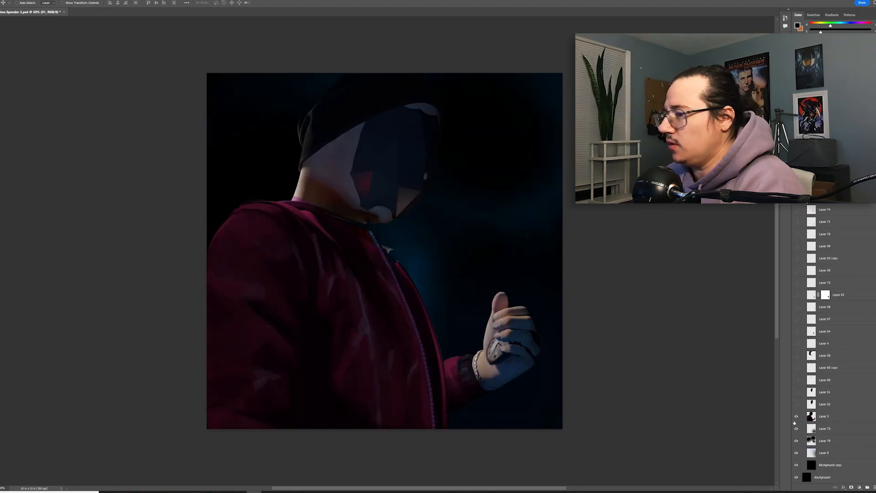
- Select Layer 3 and compare the artwork with the layer hidden and shown
click(840, 417)
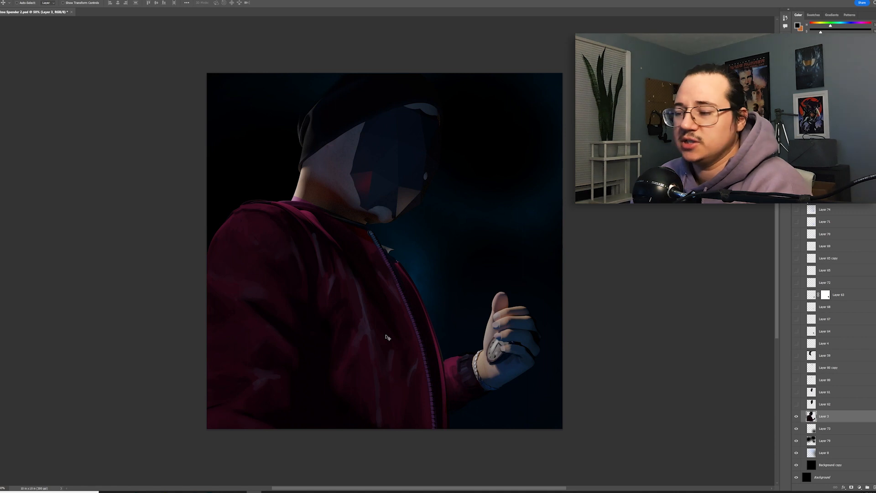
mouse_move(796, 417)
mouse_down()
mouse_move(798, 456)
mouse_move(797, 428)
mouse_up()
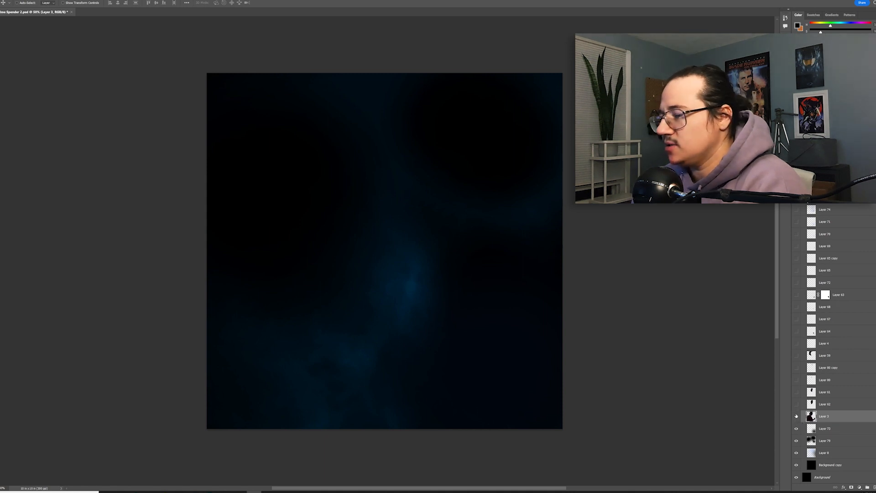
click(796, 417)
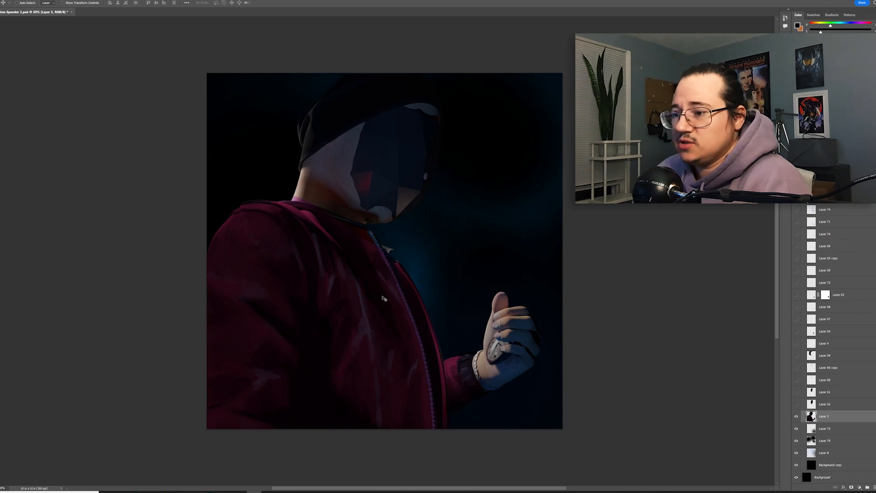
- Examine the painted fabric folds on the jacket's shoulder and sleeve up close
key(ctrl+1)
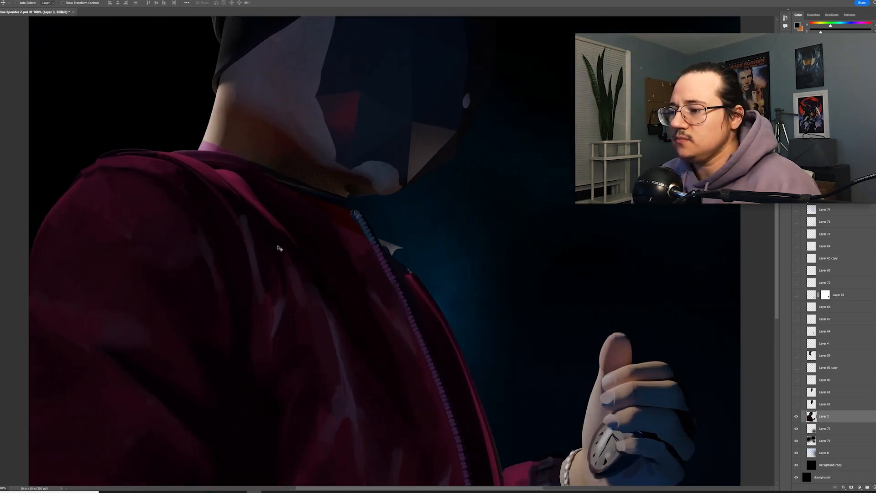
drag(276, 241, 494, 247)
key(ctrl+equal)
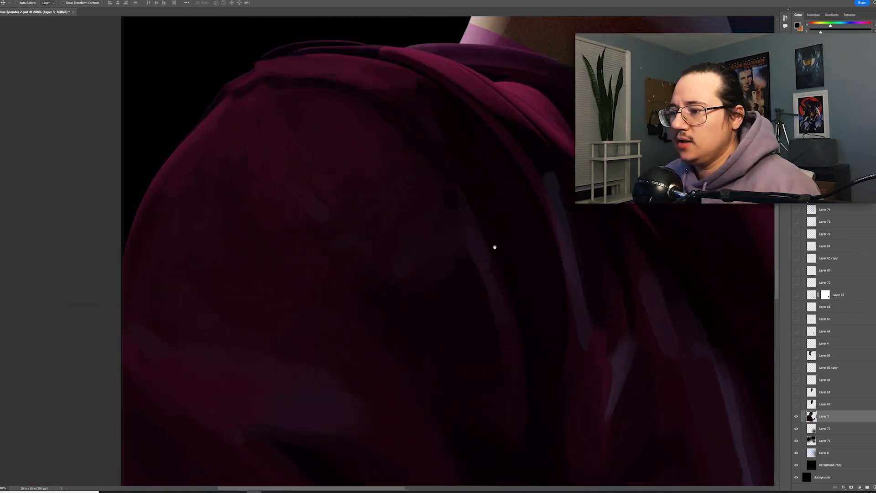
- Examine the painted jacket front, zipper, sleeve cuff and the hand holding the watch up close
drag(597, 371, 297, 248)
drag(502, 313, 386, 270)
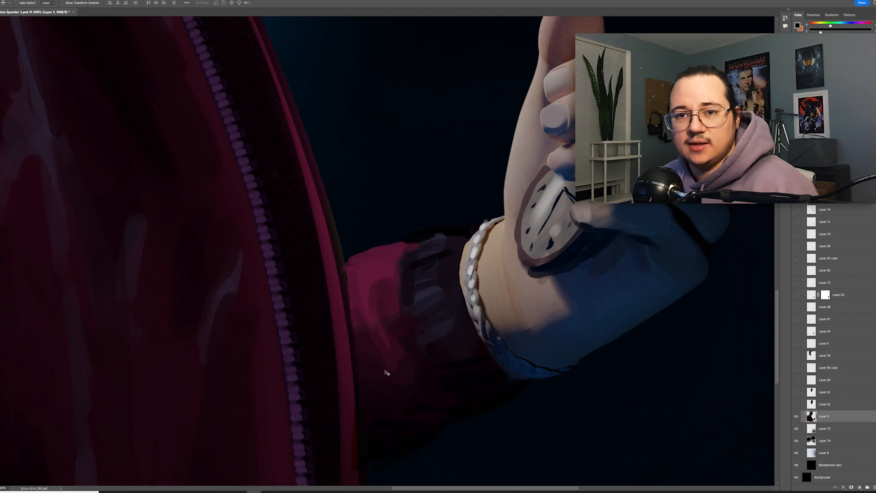
drag(582, 330, 547, 346)
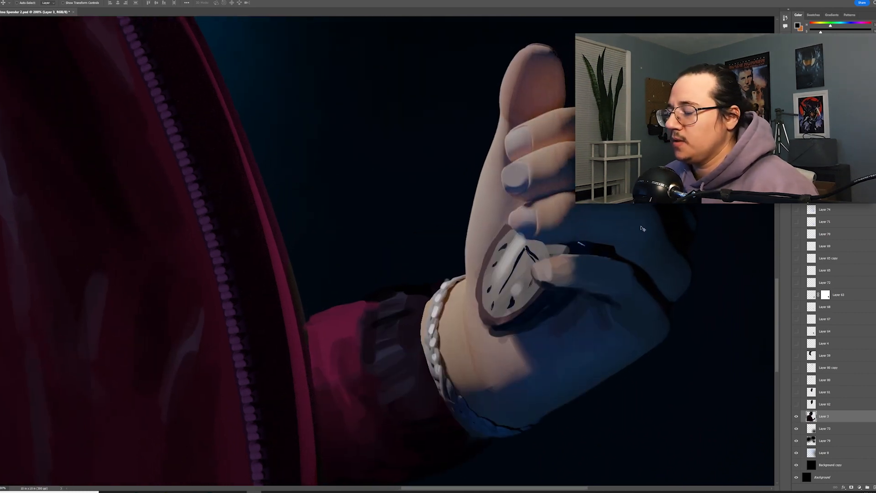
scroll(454, 257, down, 3)
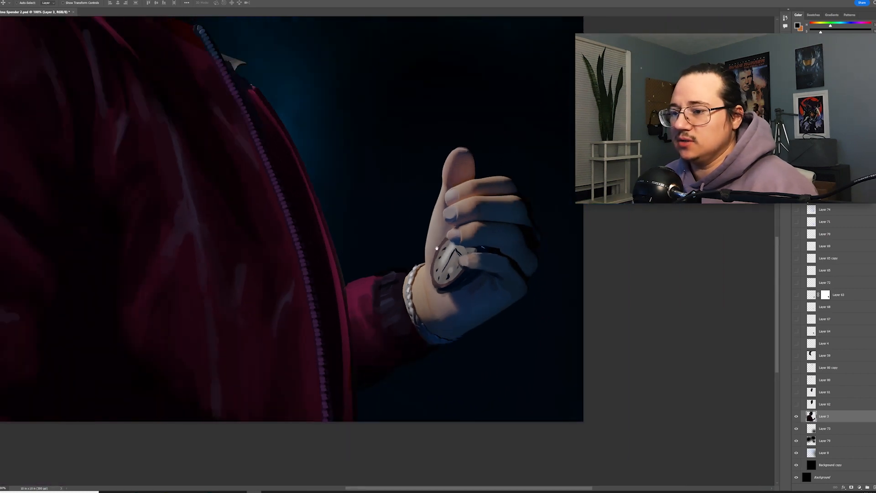
scroll(387, 350, up, 2)
scroll(407, 397, up, 4)
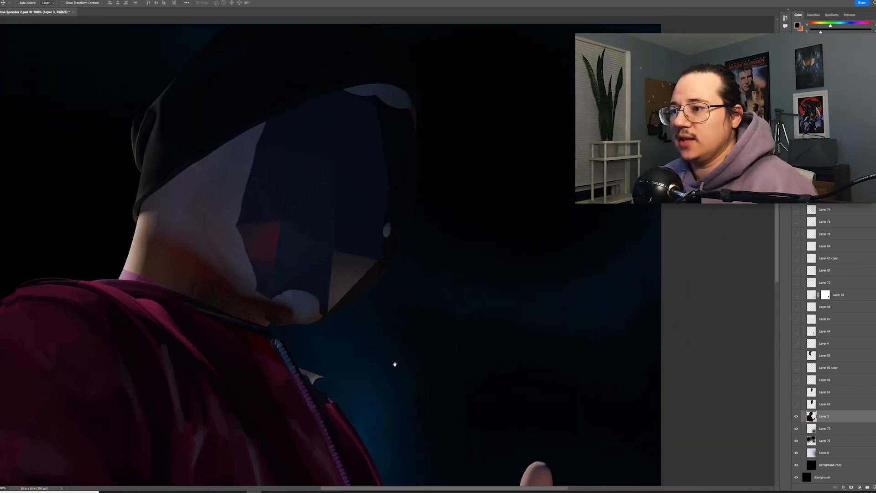
drag(407, 397, 314, 169)
scroll(467, 211, down, 4)
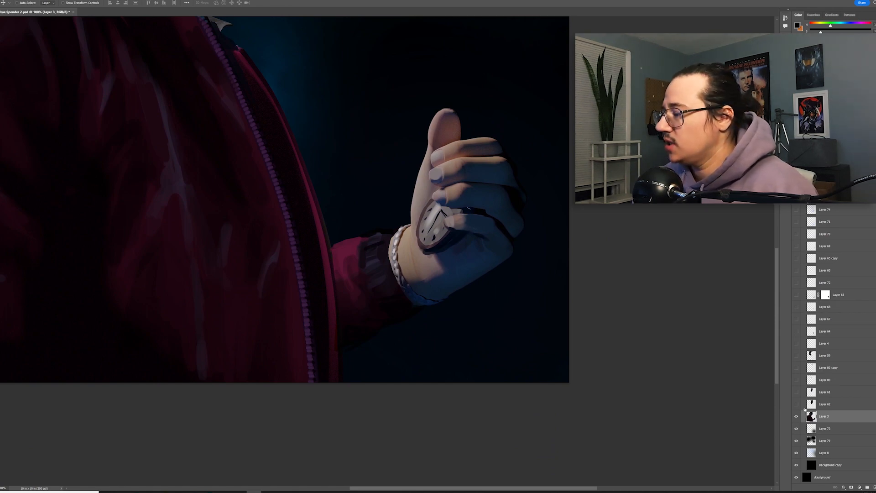
- Make Layer 62 and Layer 61 visible, comparing the head with both layers hidden and shown
key(ctrl+minus)
key(ctrl+minus)
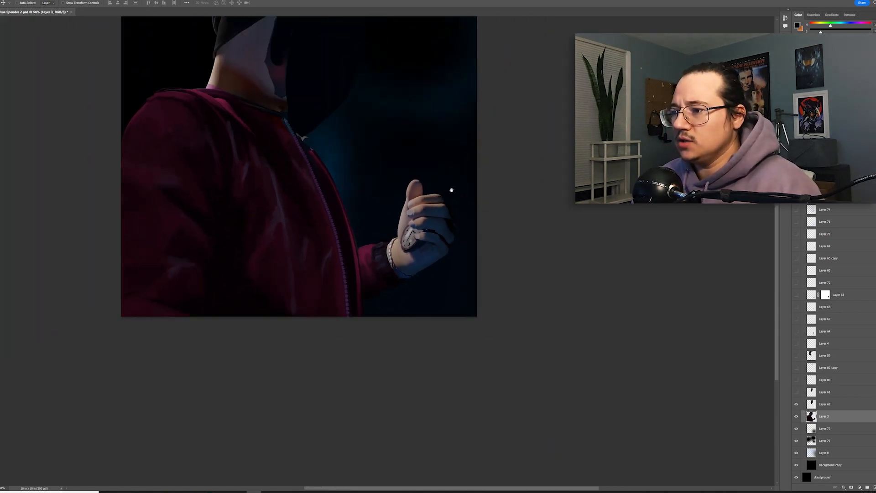
drag(468, 298, 474, 327)
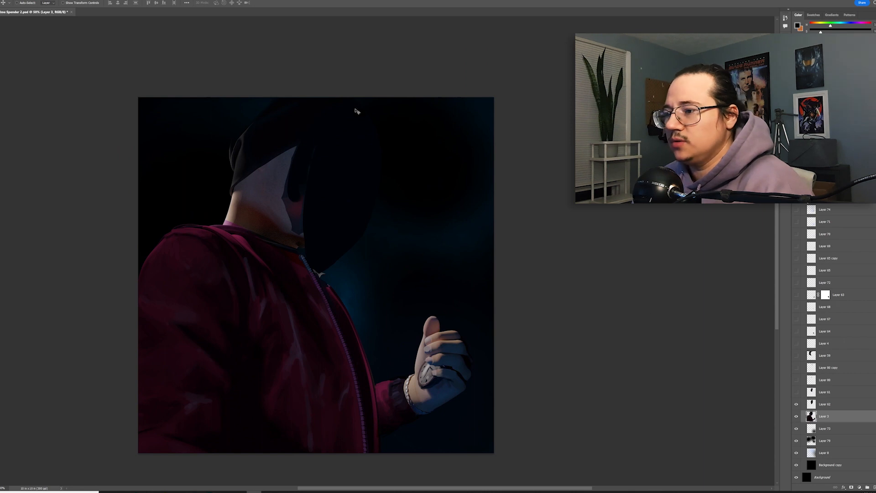
click(797, 392)
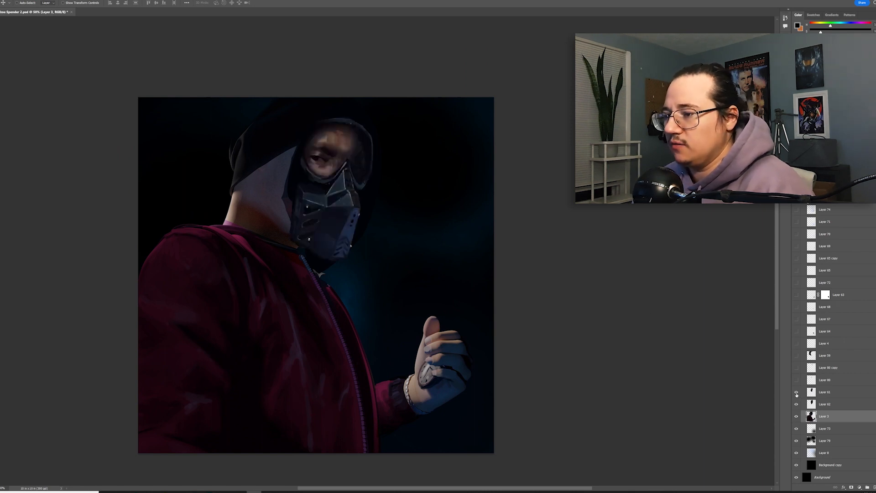
drag(797, 393, 797, 404)
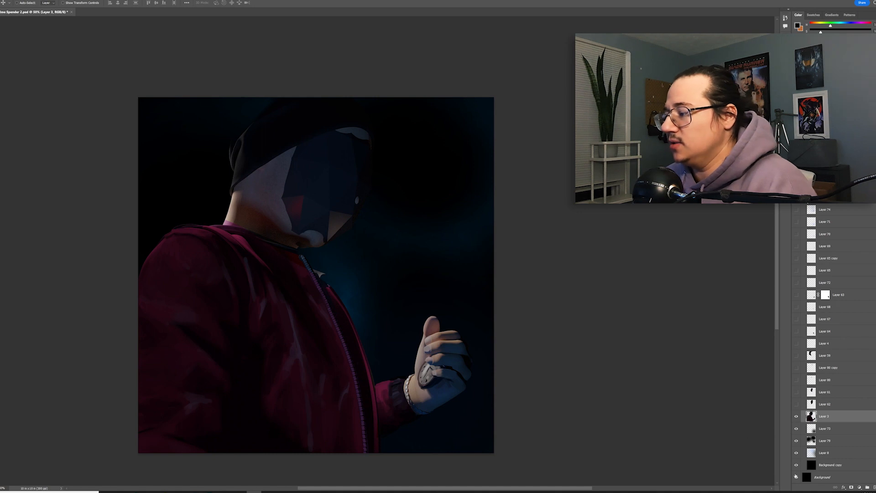
click(797, 405)
click(797, 392)
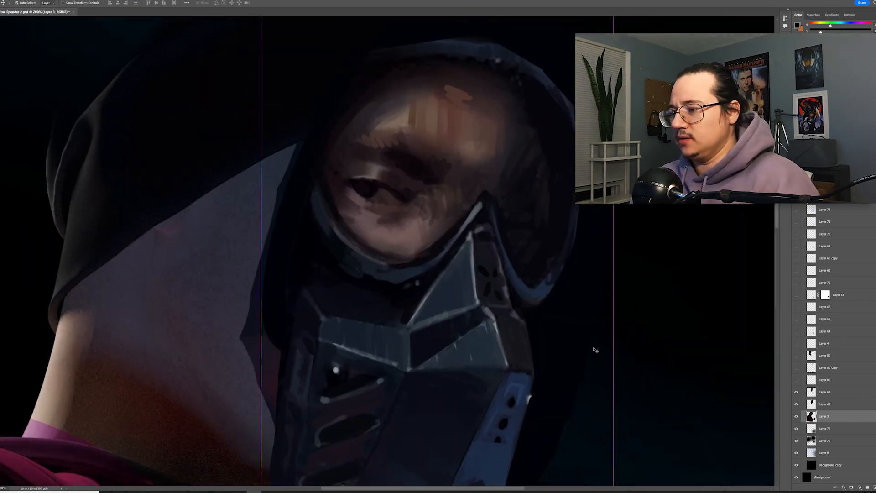
- Compare the artwork with Layer 3 hidden and shown, and hide Layer 62
key(ctrl+minus)
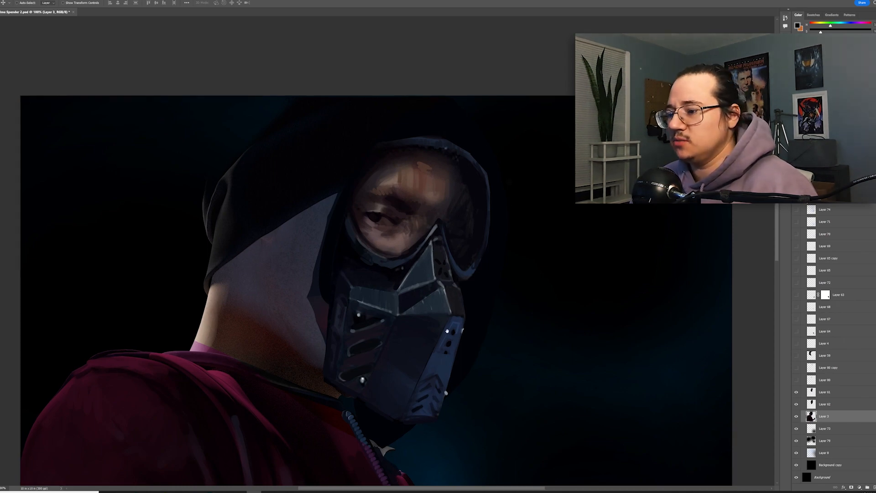
drag(439, 352, 458, 287)
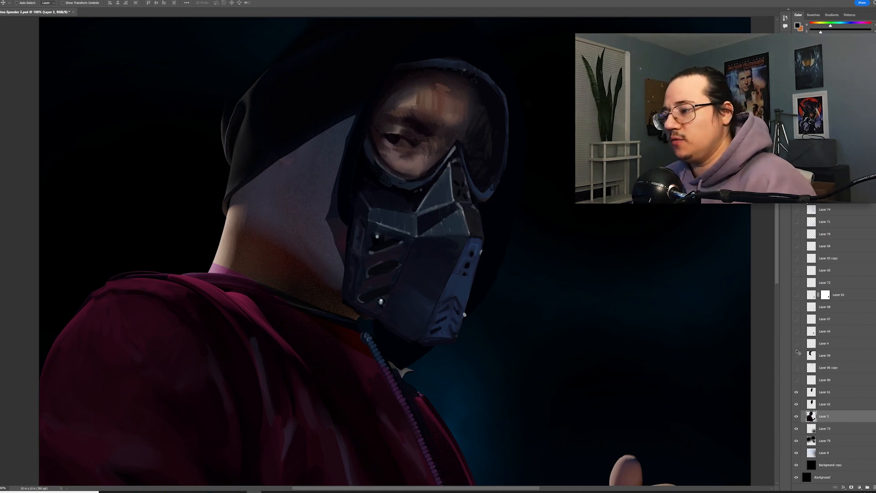
click(797, 416)
click(797, 416)
click(796, 404)
- Try to move the painted mask on Layer 61 away from the face with a free transform
click(853, 392)
key(ctrl+t)
drag(470, 221, 672, 231)
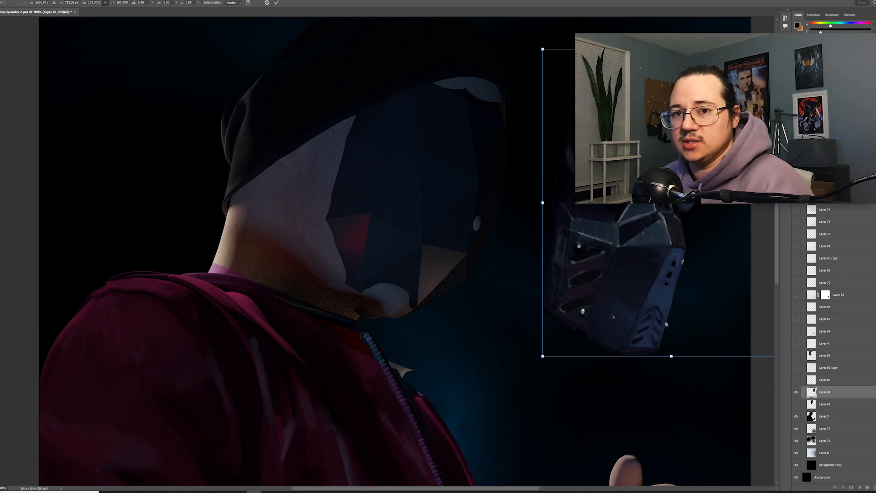
- Make the two layers directly above Layer 61 and the hood layer above them visible, and select the hood layer
click(796, 380)
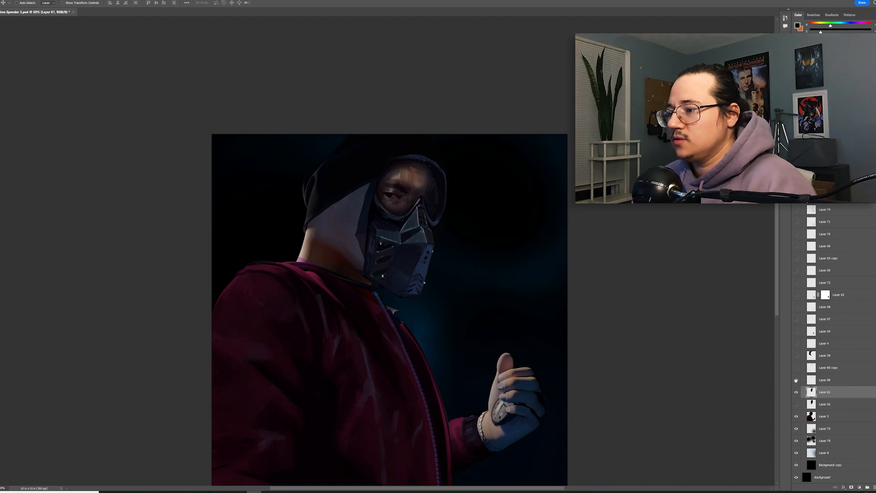
click(796, 380)
click(796, 380)
click(797, 367)
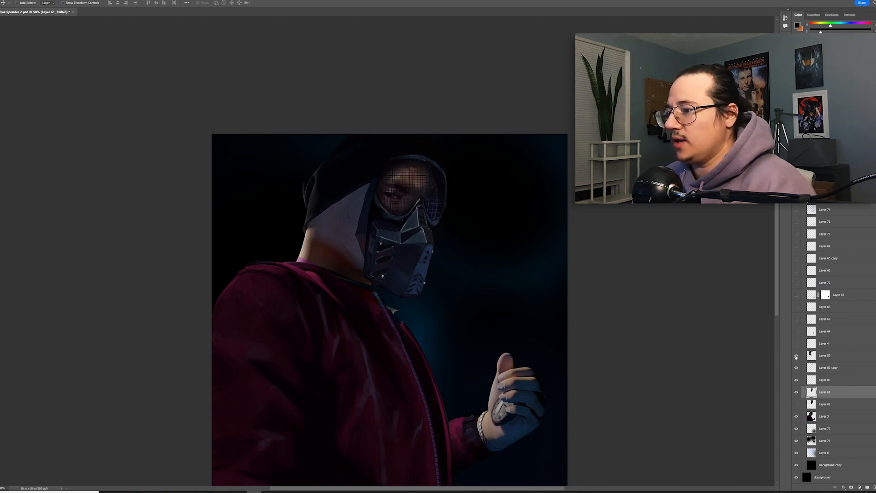
click(796, 356)
click(832, 355)
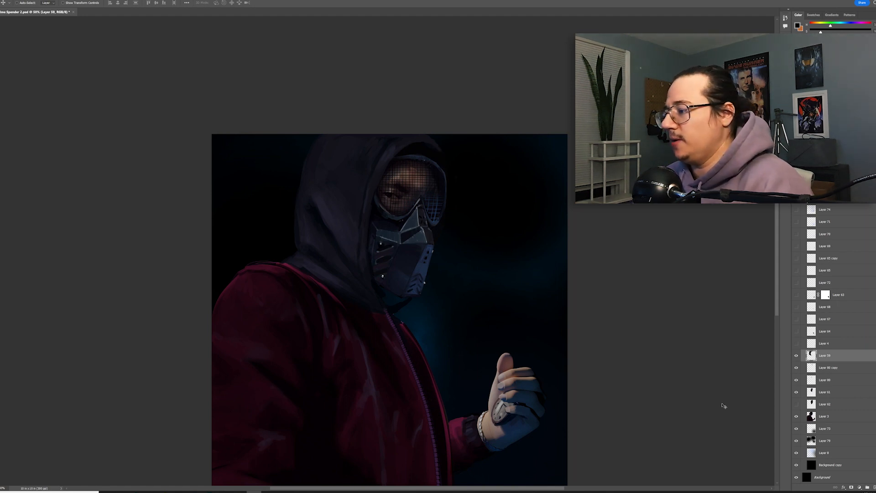
- Make the chain on Layer 4 and the four watch layers above it visible, up to and including the masked layer
click(797, 344)
drag(546, 361, 538, 273)
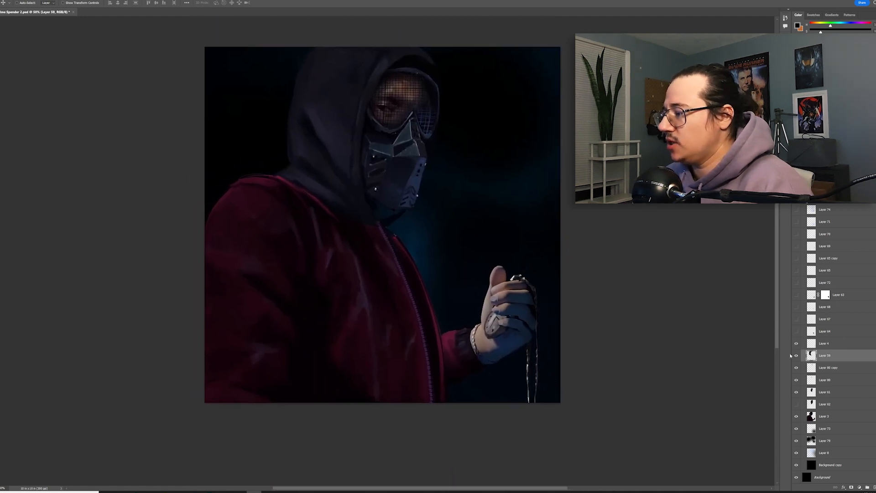
click(797, 332)
click(797, 320)
click(797, 307)
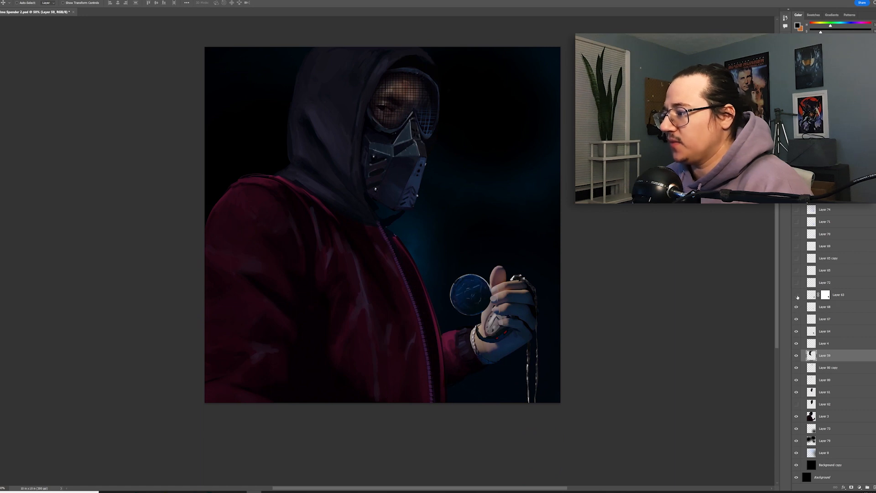
click(797, 295)
- Examine the painted red and blue watch dial, the open lid and the chain in the hand
key(ctrl+plus)
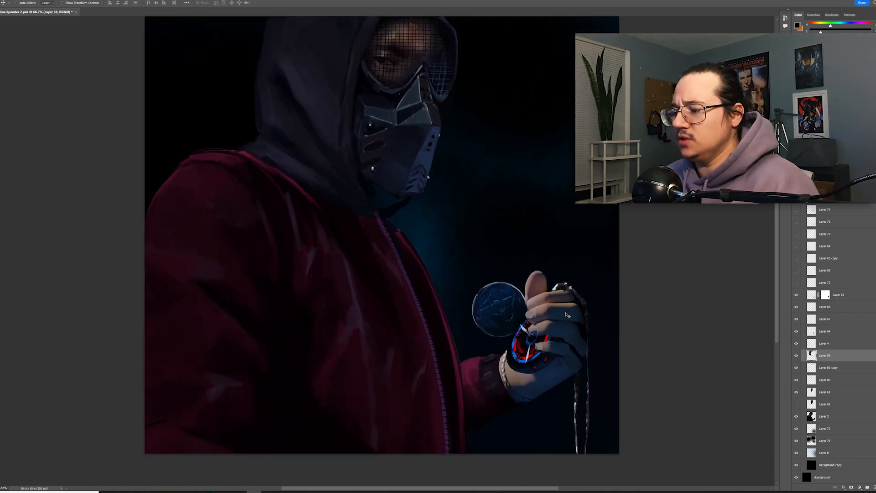
drag(580, 340, 504, 303)
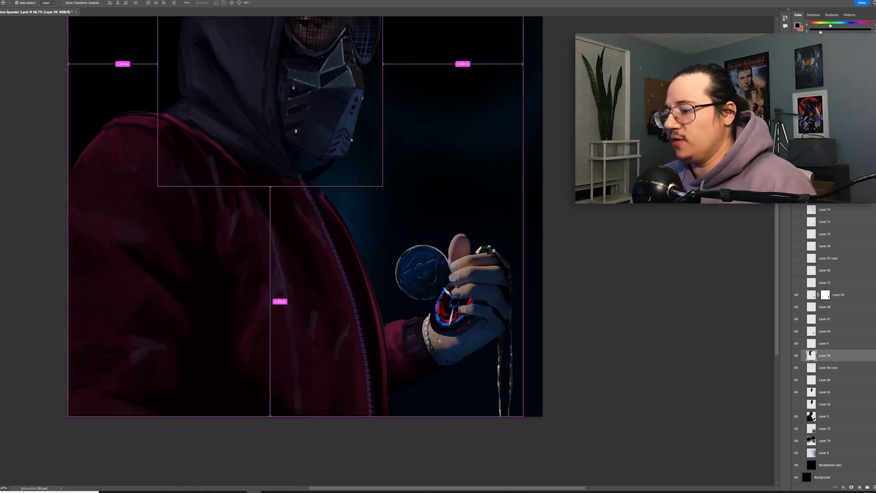
key(ctrl+plus)
key(ctrl+plus)
drag(555, 400, 397, 259)
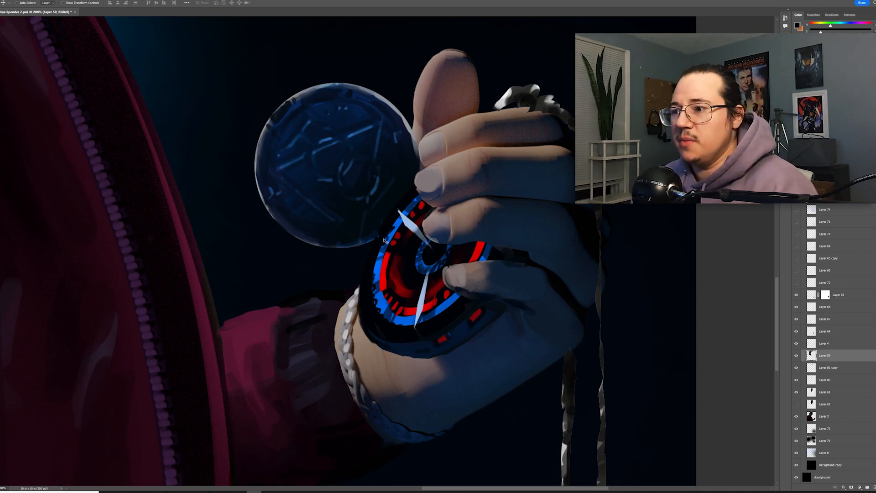
scroll(450, 240, down, 5)
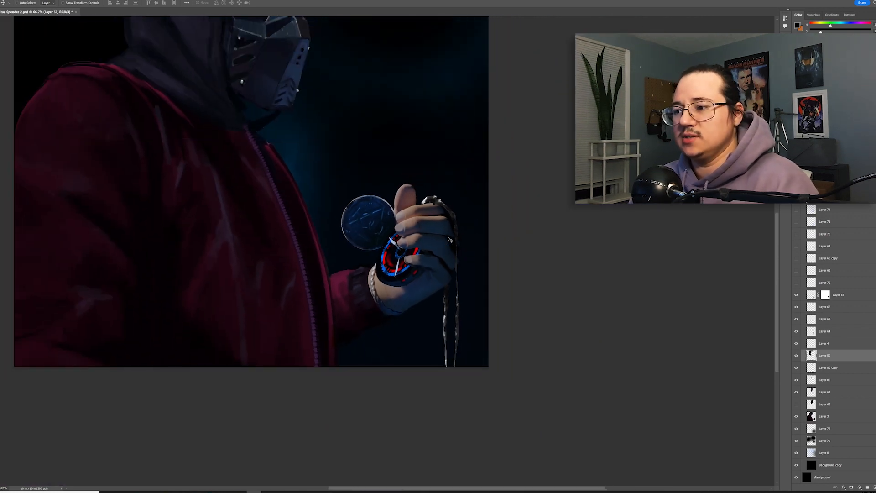
drag(425, 184, 448, 257)
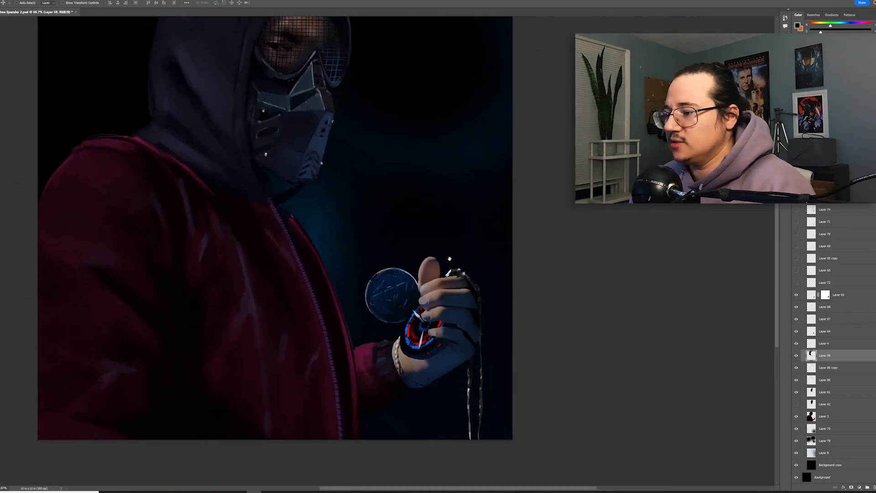
- Make the four layers directly above the masked watch layer visible and inspect the glowing rings around the dial
drag(797, 283, 797, 258)
click(797, 249)
key(ctrl+minus)
key(ctrl+plus)
key(ctrl+plus)
key(ctrl+plus)
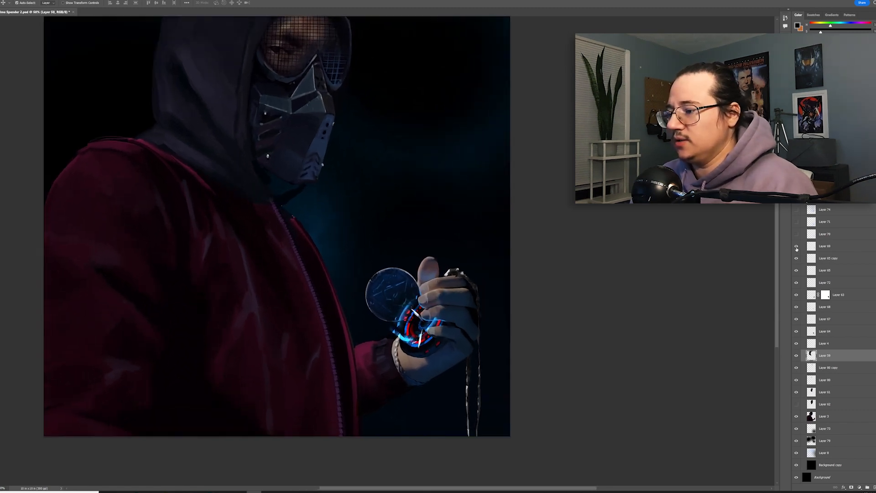
drag(633, 352, 340, 150)
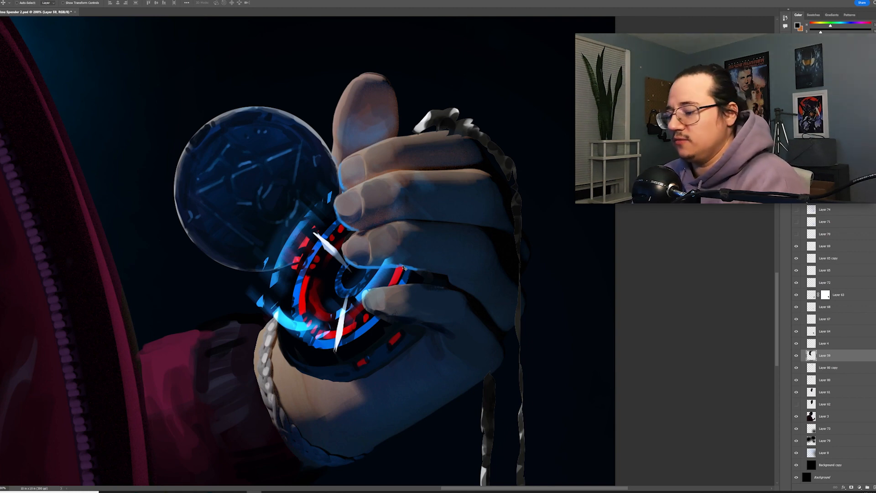
scroll(404, 267, down, 2)
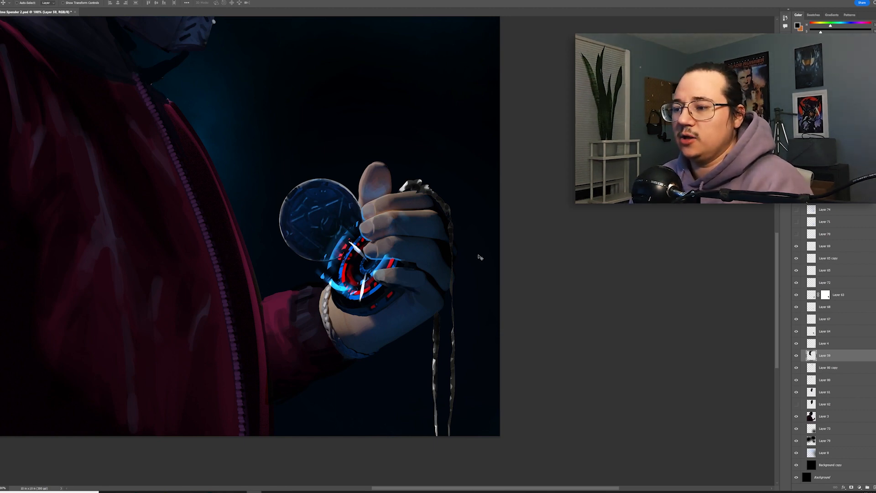
- Make the next three glow layers up to Layer 74 visible to add blue light across the figure and background
key(ctrl+minus)
key(ctrl+minus)
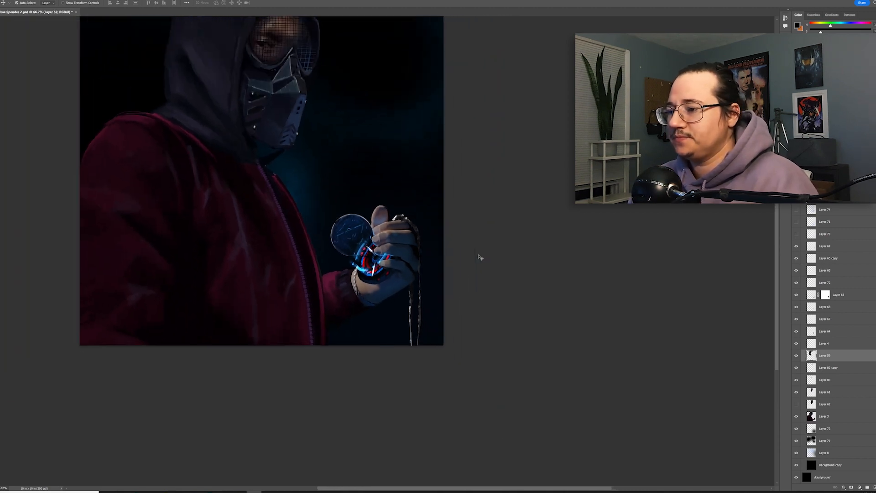
click(797, 221)
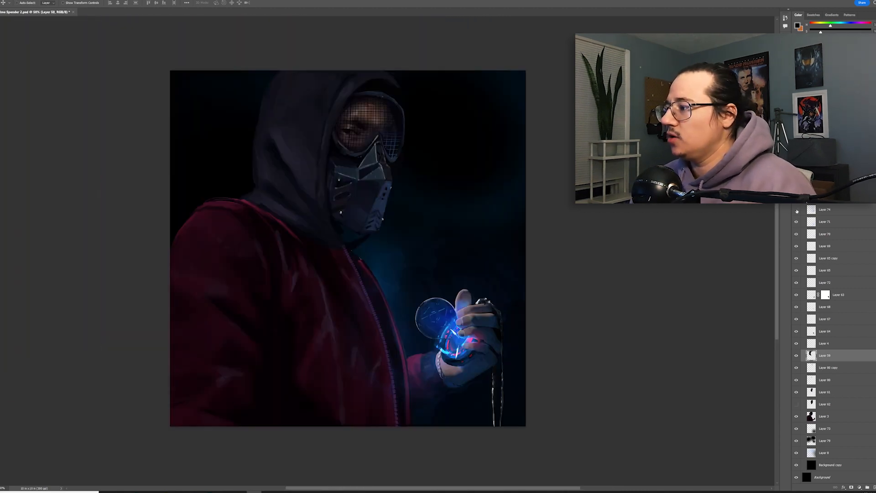
click(797, 210)
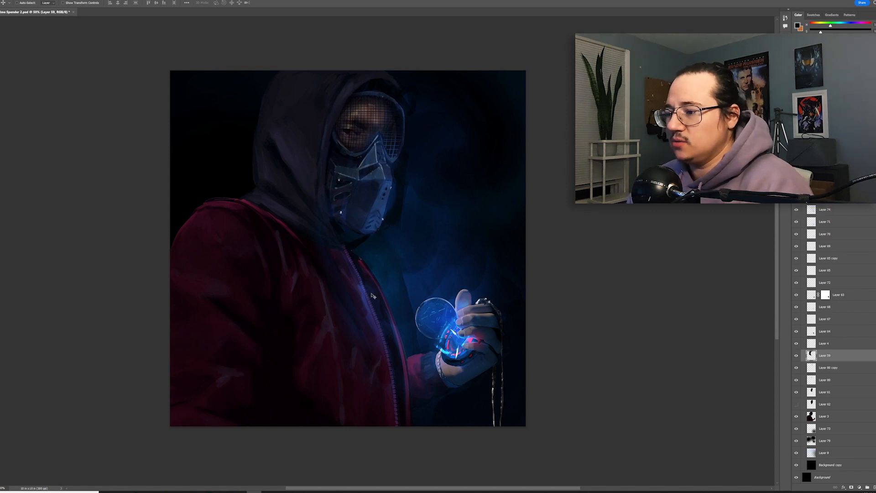
- Switch to the Gradient tool, hide Layer 74 and Layer 71, and add a new layer above Layer 74
key(g)
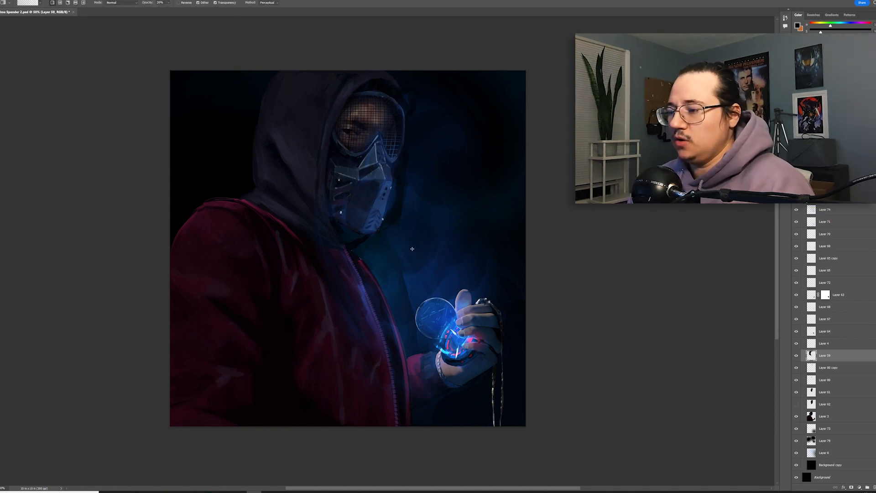
click(830, 213)
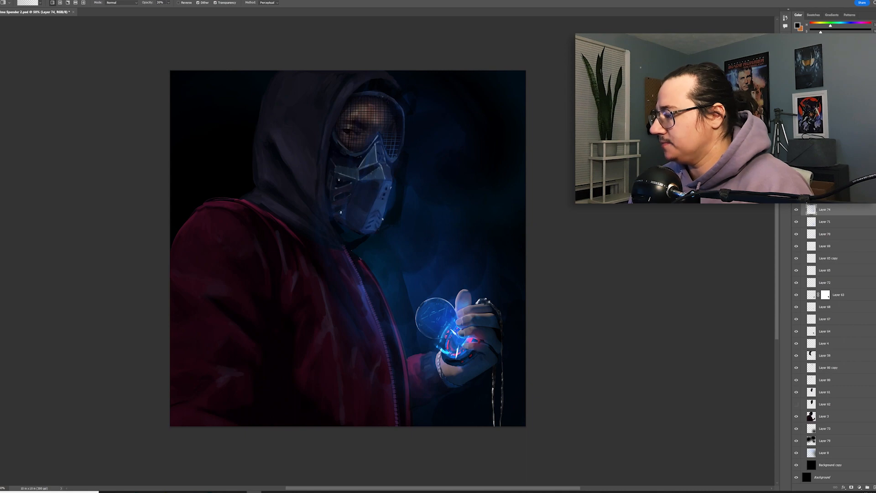
drag(795, 211, 797, 233)
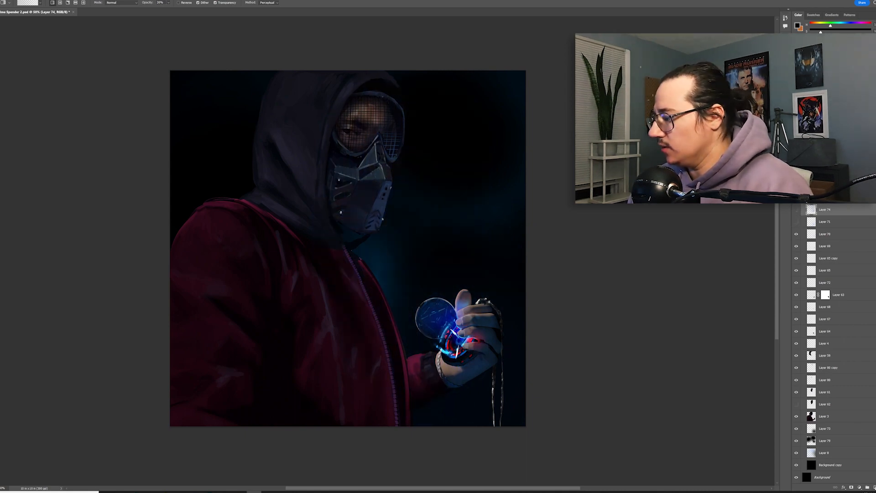
key(ctrl+shift+alt+n)
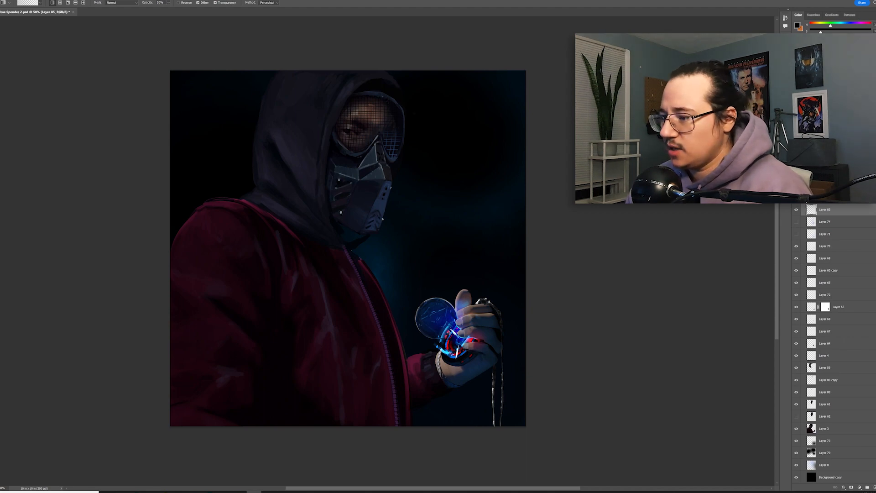
- Sample the watch's bright blue and draw a radial gradient at 78% opacity from the jacket front outward on the new layer
alt+click(444, 331)
drag(456, 123, 419, 170)
key(ctrl+z)
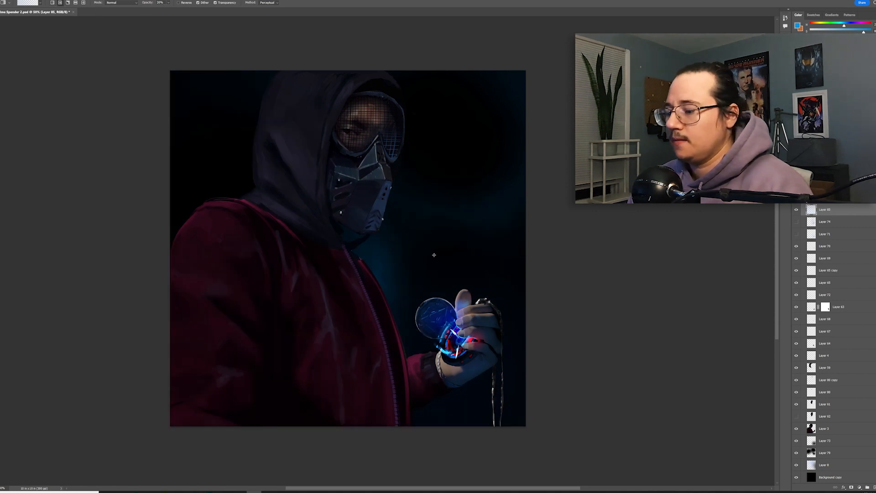
key(7)
key(8)
drag(388, 267, 548, 220)
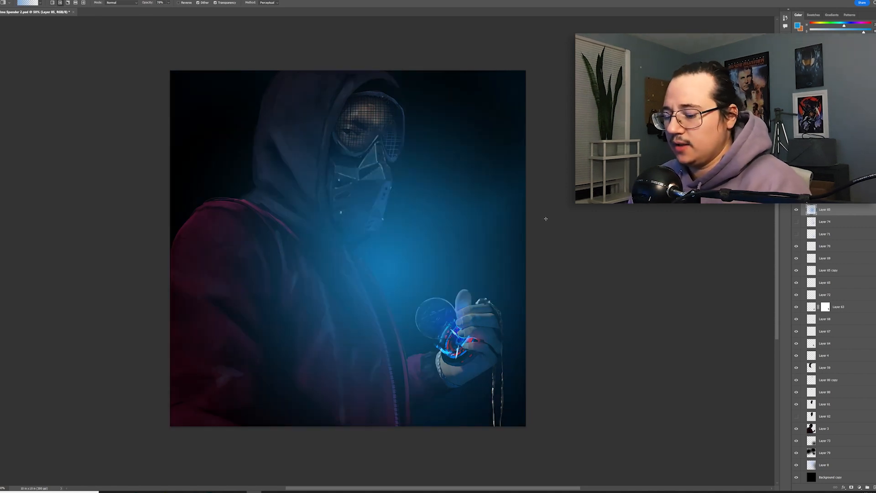
- Erase the centre of the new gradient around the jacket front and lower mask with a hard round eraser
key(b)
right_click(435, 211)
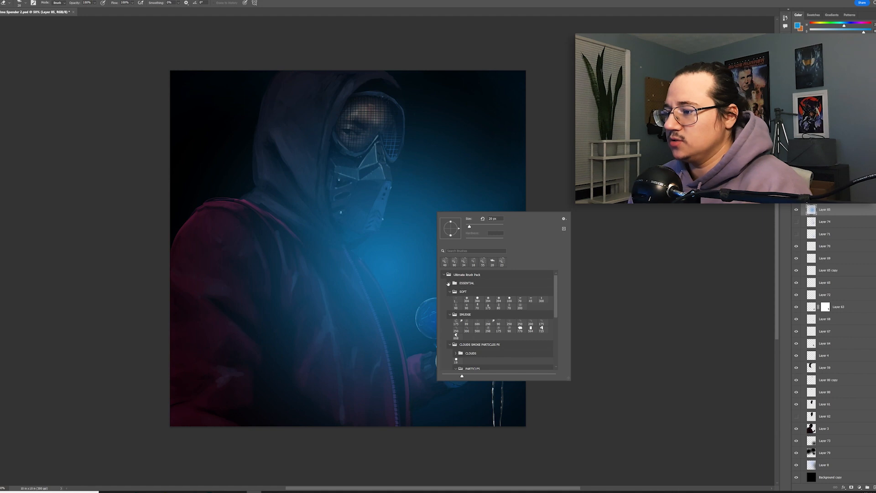
click(449, 284)
click(466, 291)
drag(493, 226, 477, 227)
click(473, 198)
drag(426, 203, 371, 259)
mouse_move(437, 239)
mouse_down()
mouse_move(449, 225)
mouse_move(463, 239)
mouse_move(439, 186)
mouse_move(408, 214)
mouse_move(422, 271)
mouse_move(352, 260)
mouse_move(369, 264)
mouse_move(386, 236)
mouse_move(454, 315)
mouse_move(439, 328)
mouse_move(414, 300)
mouse_move(429, 272)
mouse_move(418, 254)
mouse_move(452, 228)
mouse_move(421, 193)
mouse_move(439, 189)
mouse_move(417, 225)
mouse_move(424, 289)
mouse_move(440, 233)
mouse_move(412, 249)
mouse_move(425, 233)
mouse_move(427, 255)
mouse_move(407, 258)
mouse_move(372, 296)
mouse_move(389, 273)
mouse_move(393, 193)
mouse_move(406, 200)
mouse_move(410, 180)
mouse_move(413, 194)
mouse_move(360, 225)
mouse_up()
- Lower the eraser's opacity to 20%, enlarge its tip, and fade the gradient across the background and figure at partial opacity
key(2)
key(1)
key(5)
key(2)
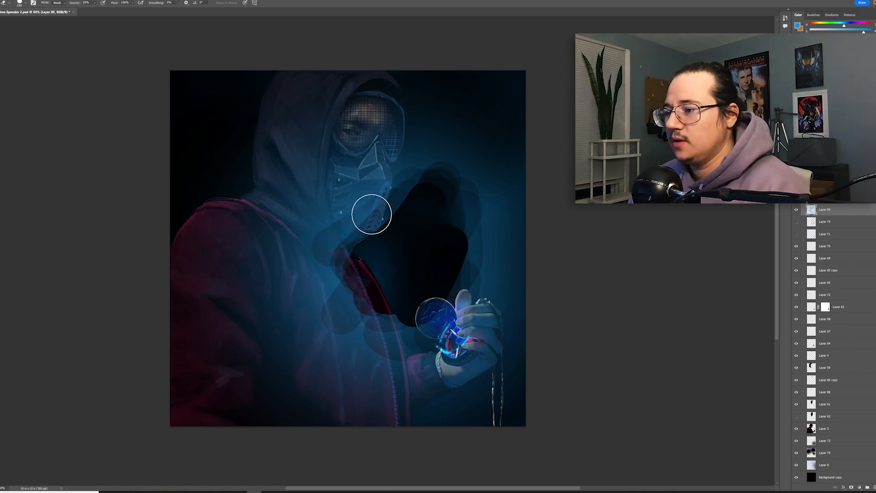
key(0)
key(bracketright)
key(bracketright)
key(bracketright)
key(bracketright)
key(4)
mouse_move(511, 198)
mouse_down()
mouse_move(507, 222)
mouse_move(546, 204)
mouse_move(525, 316)
mouse_up()
mouse_move(509, 120)
mouse_down()
mouse_move(340, 139)
mouse_move(333, 192)
mouse_move(268, 341)
mouse_move(288, 399)
mouse_move(348, 427)
mouse_move(587, 121)
mouse_move(454, 170)
mouse_move(353, 240)
mouse_move(227, 298)
mouse_move(339, 387)
mouse_move(316, 330)
mouse_up()
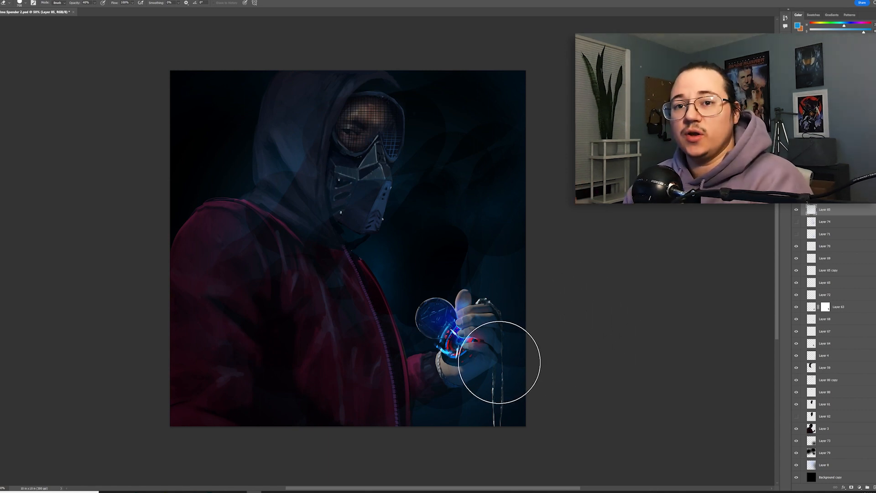
- Try rotating the gradient layer and squeezing it into a narrow strip over the shoulder with Free Transform
key(ctrl+t)
mouse_move(507, 437)
mouse_down()
mouse_move(432, 480)
mouse_move(485, 454)
mouse_move(547, 295)
mouse_up()
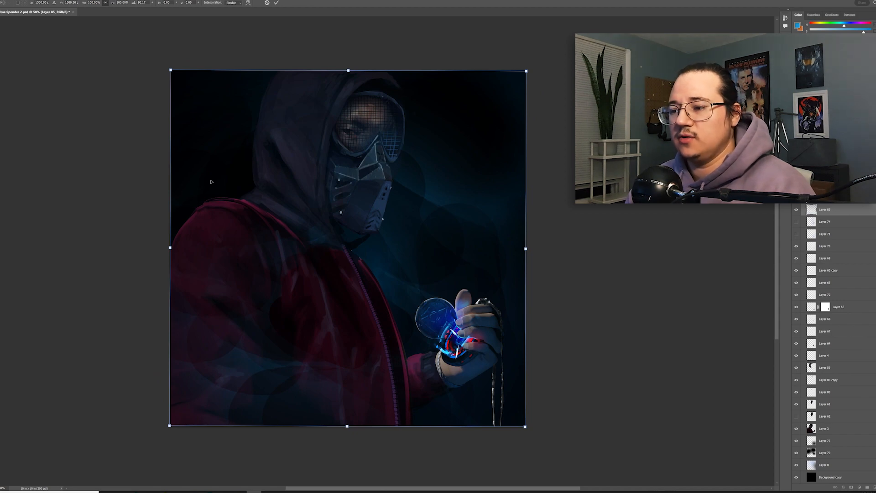
drag(558, 95, 477, 462)
mouse_move(525, 251)
mouse_down()
mouse_move(293, 248)
mouse_move(255, 219)
mouse_move(274, 245)
mouse_up()
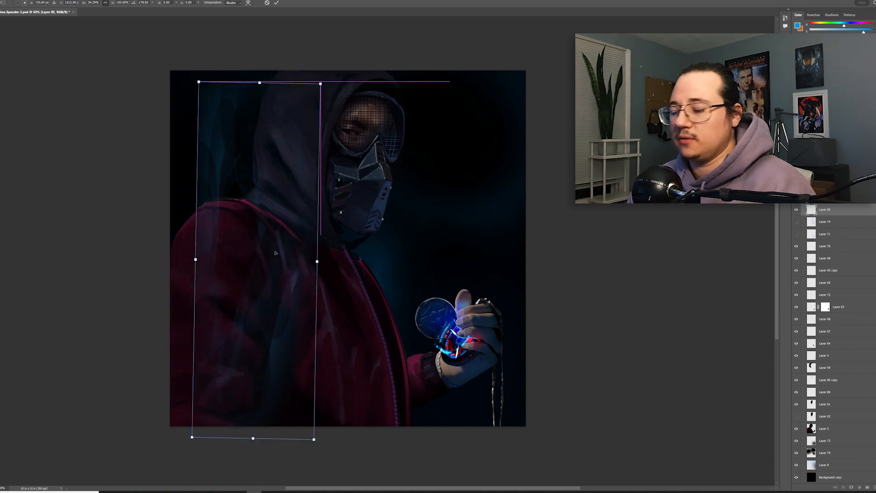
key(Return)
- Delete the gradient layer and make Layer 71, Layer 74 and the two layers above them visible
key(b)
key(Delete)
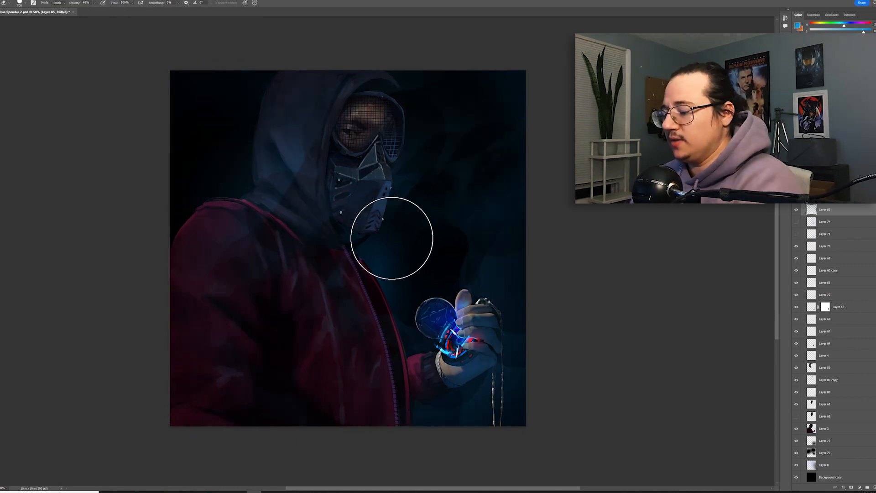
click(796, 209)
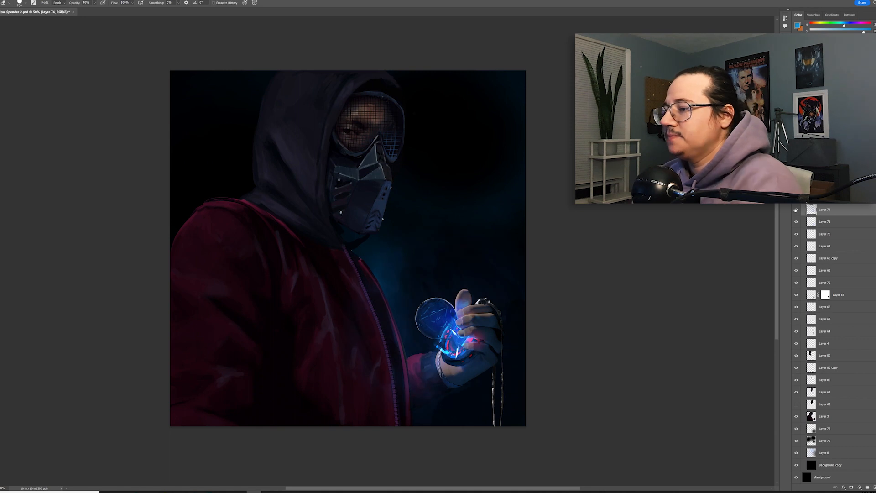
click(797, 198)
click(796, 185)
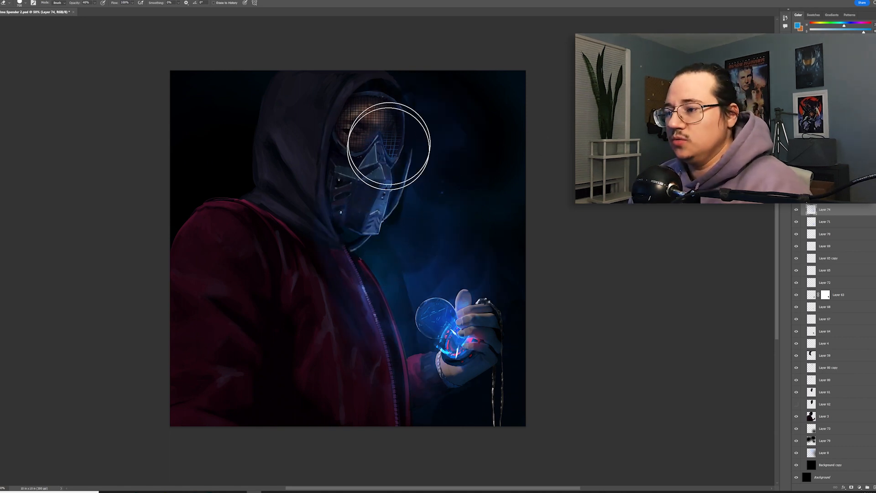
- Make the layers up to Layer 78 visible and examine the red hand light, hood rim light and floating light spots
key(g)
key(ctrl+plus)
key(f)
drag(560, 304, 536, 279)
drag(453, 128, 355, 164)
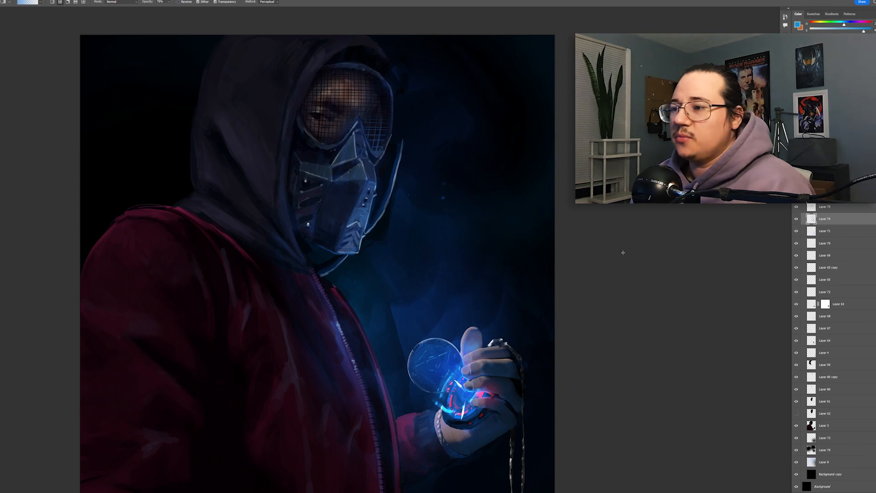
key(ctrl+z)
drag(534, 425, 532, 353)
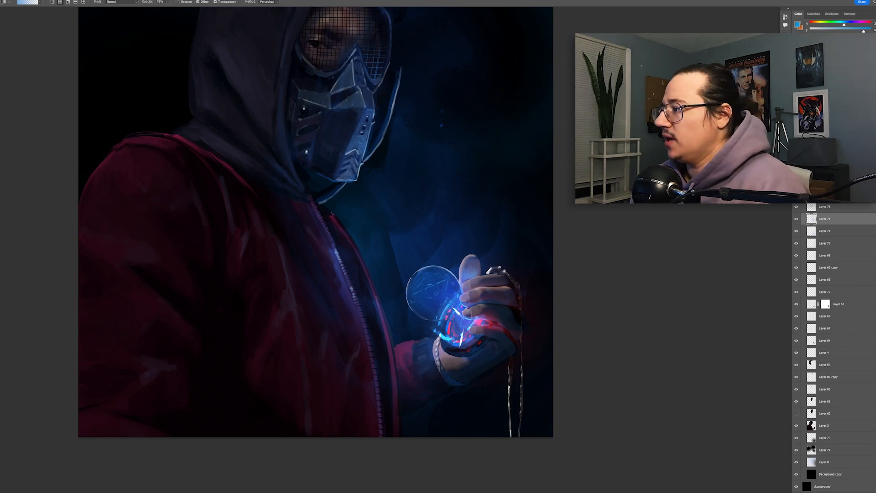
key(ctrl+z)
drag(406, 220, 420, 312)
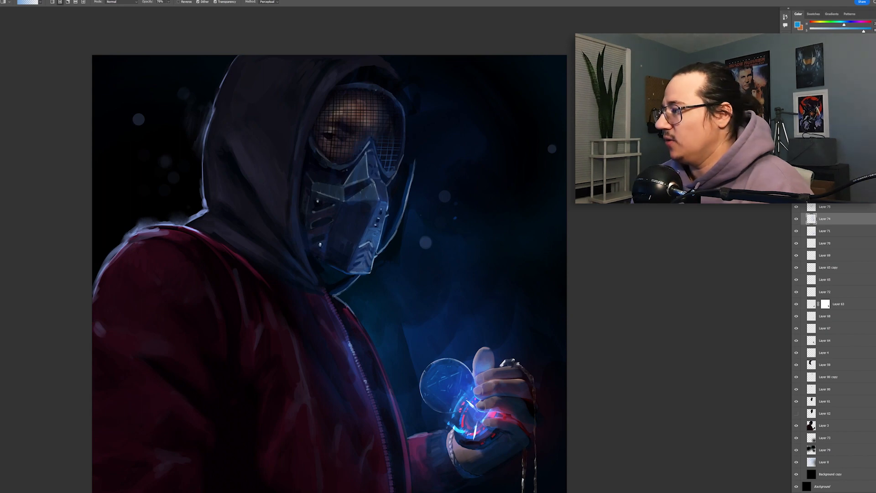
- Toggle Layer 74, Layer 75 and Layer 78 off and on to compare their lighting effects
click(797, 220)
click(797, 220)
click(797, 207)
click(797, 206)
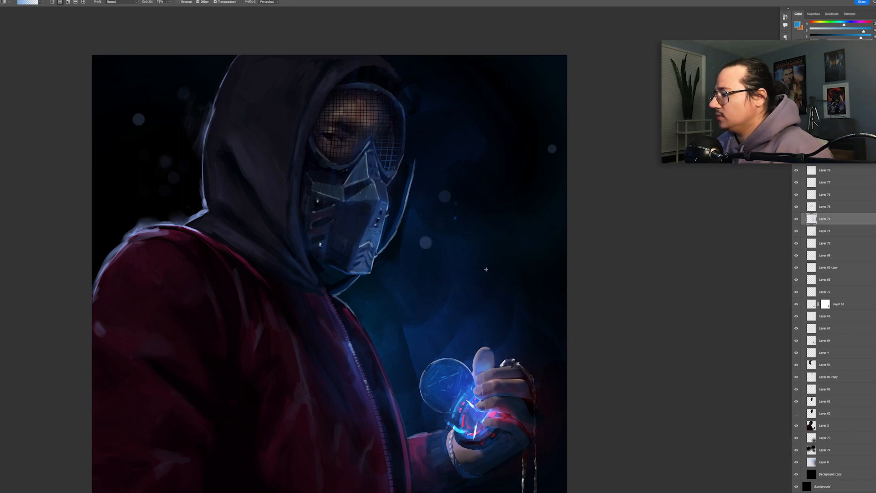
click(797, 171)
click(796, 170)
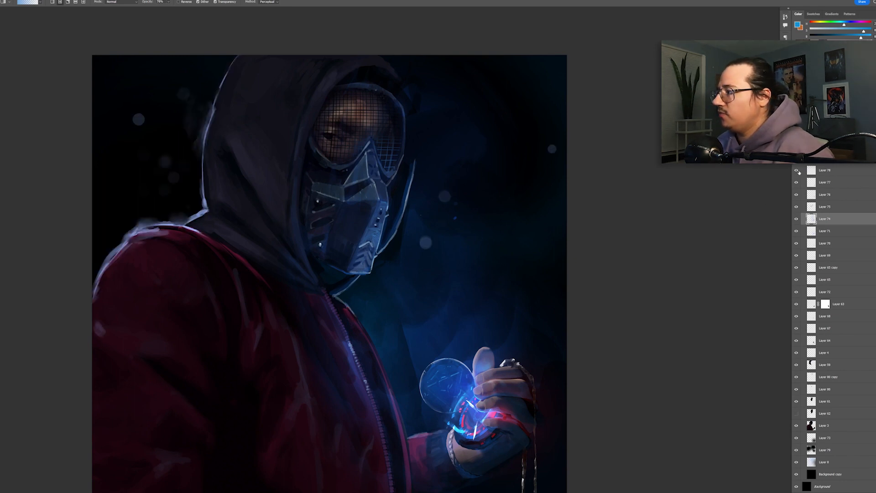
- Add a new layer, hide Layer 78, and move the new layer directly above it
key(ctrl+shift+alt+n)
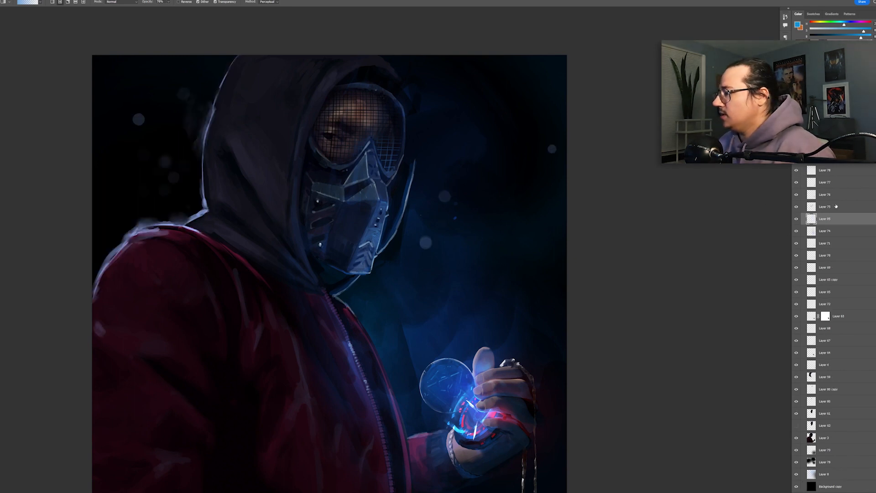
click(797, 171)
drag(835, 221, 833, 167)
- Choose a small hard round brush and sample a muted blue from the lit hand holding the watch
key(b)
right_click(481, 195)
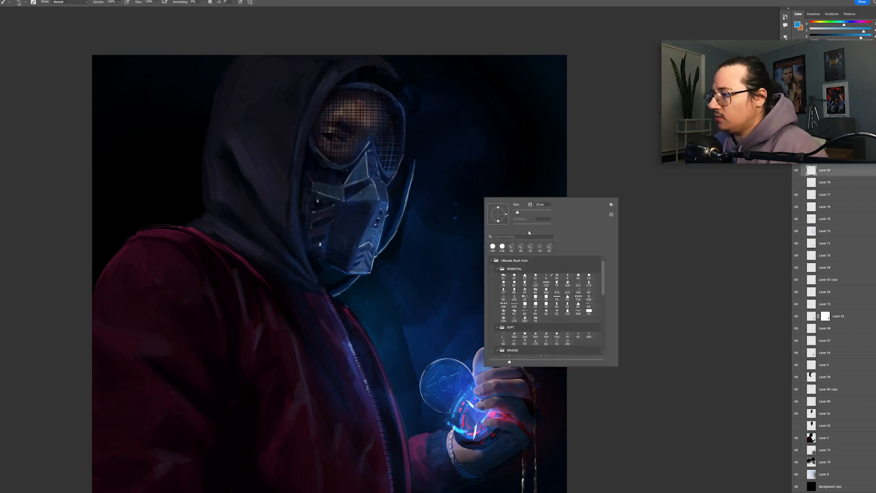
click(494, 246)
drag(546, 212, 523, 211)
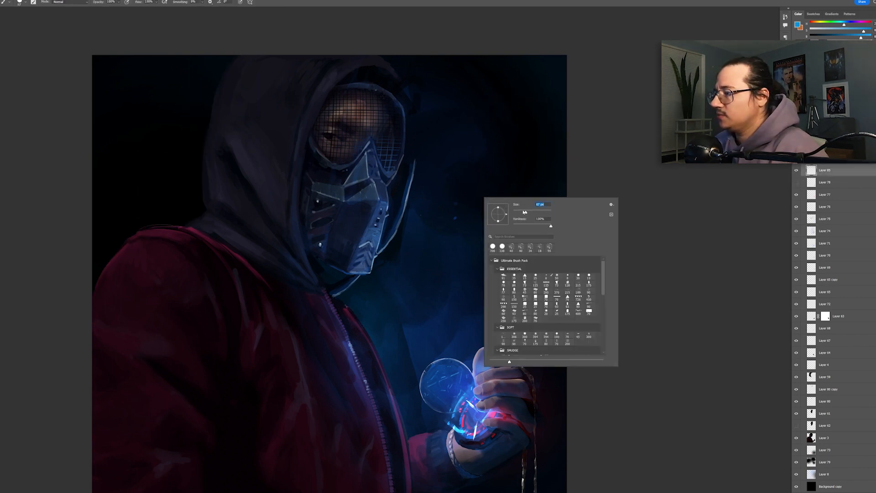
key(Return)
right_click(478, 175)
click(514, 193)
key(Return)
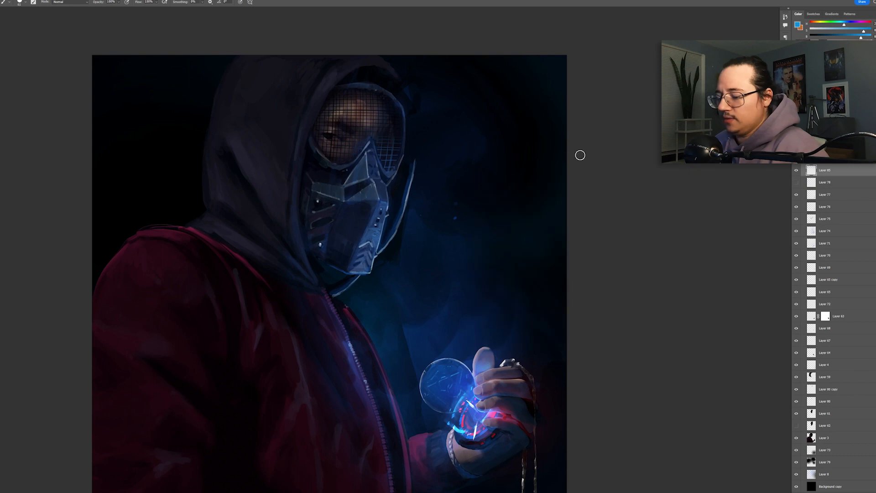
alt+click(498, 354)
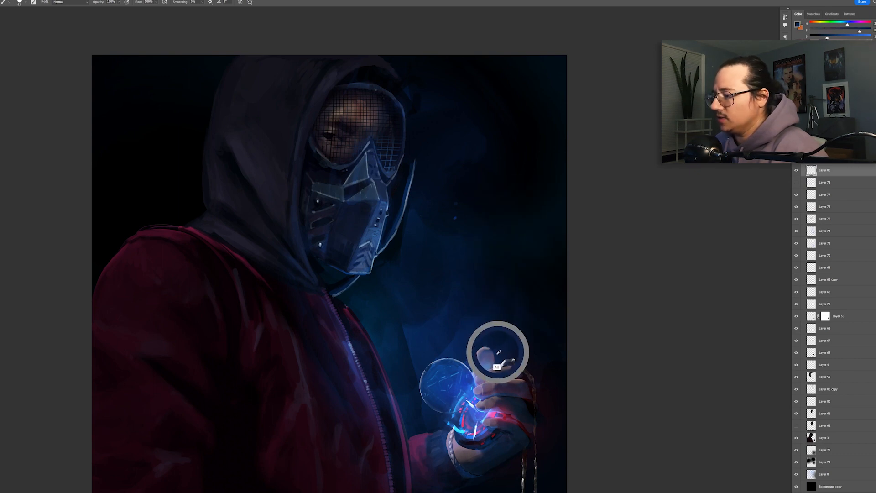
alt+click(484, 365)
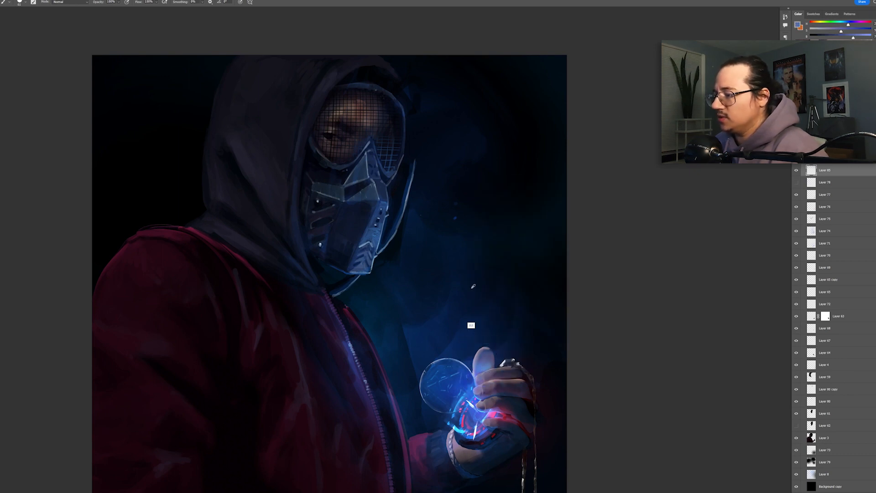
- Dab blue light spots of varying brightness over the dark background in front of the mask, adjusting the brush size
click(479, 211)
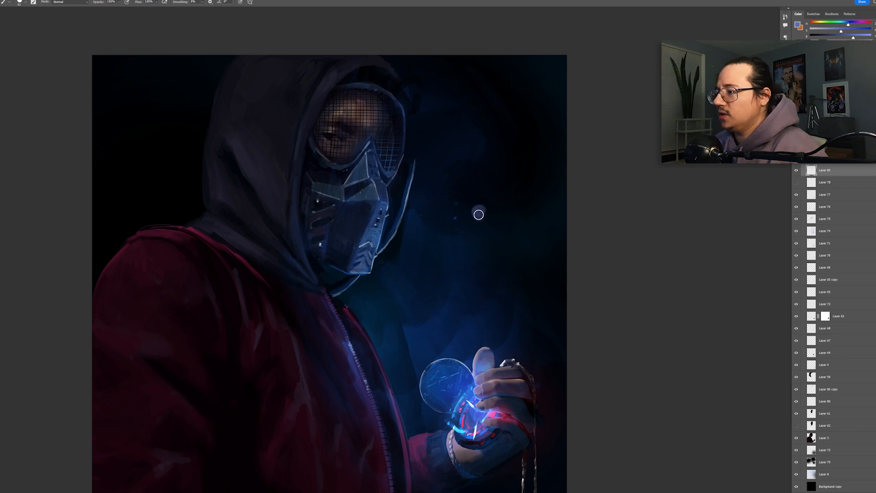
click(462, 159)
right_click(489, 176)
click(537, 189)
click(626, 129)
click(506, 162)
click(427, 240)
click(502, 253)
click(470, 282)
- Dab a cluster of seven blue light spots on the dark background behind the hood
click(163, 118)
click(146, 162)
click(137, 102)
click(121, 192)
click(168, 181)
click(174, 150)
click(129, 141)
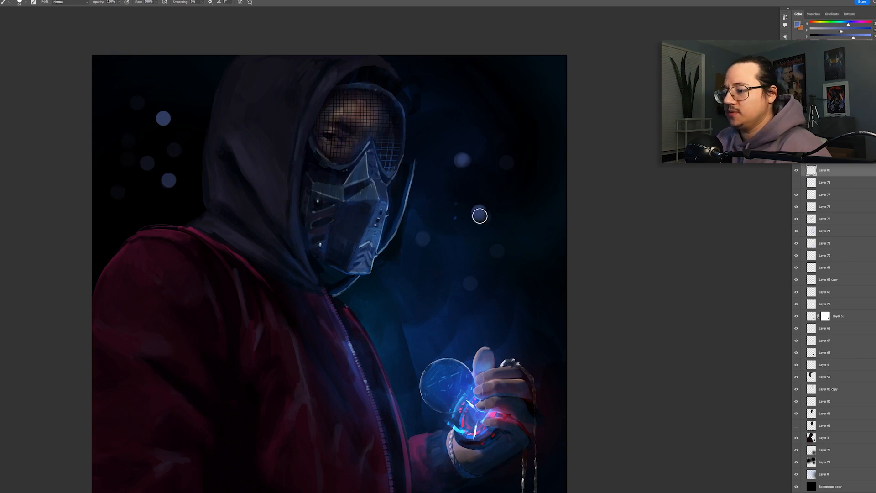
- Switch to the Smudge tool, adjust its tip size, and smudge the brightest light spot behind the hood
key(e)
key(r)
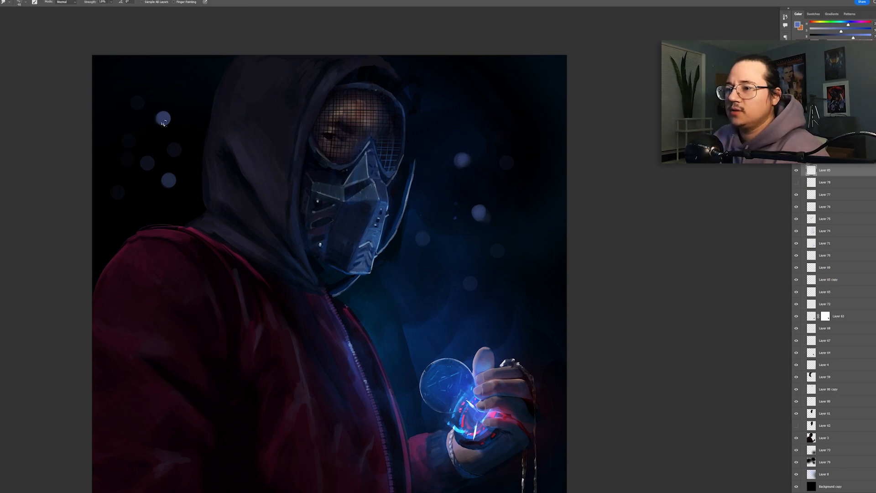
right_click(152, 126)
click(198, 139)
mouse_move(176, 114)
mouse_down()
mouse_move(169, 111)
mouse_move(164, 128)
mouse_move(153, 115)
mouse_up()
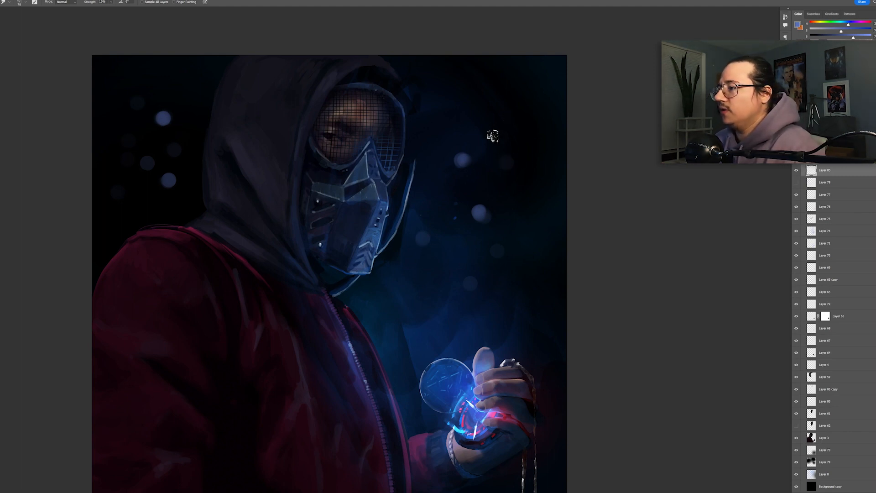
- Lighten parts of the light spots beside the mask and hood with a small hard eraser at 20% opacity
key(b)
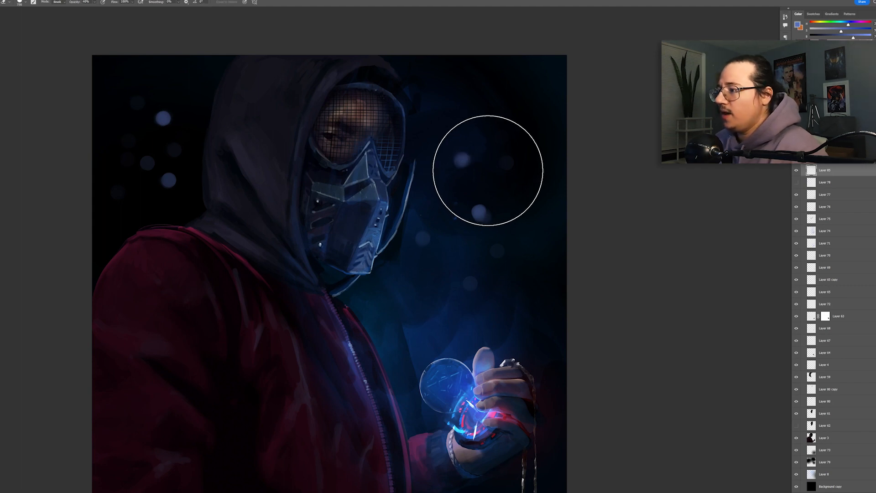
right_click(487, 172)
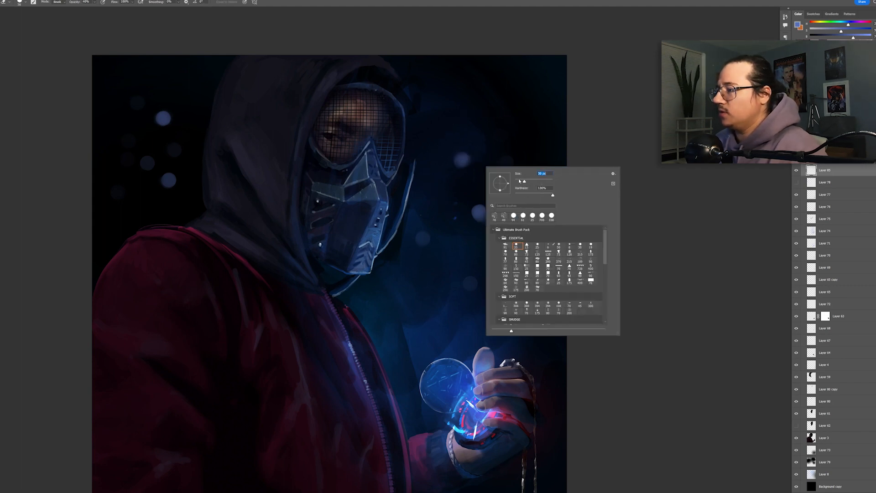
click(597, 131)
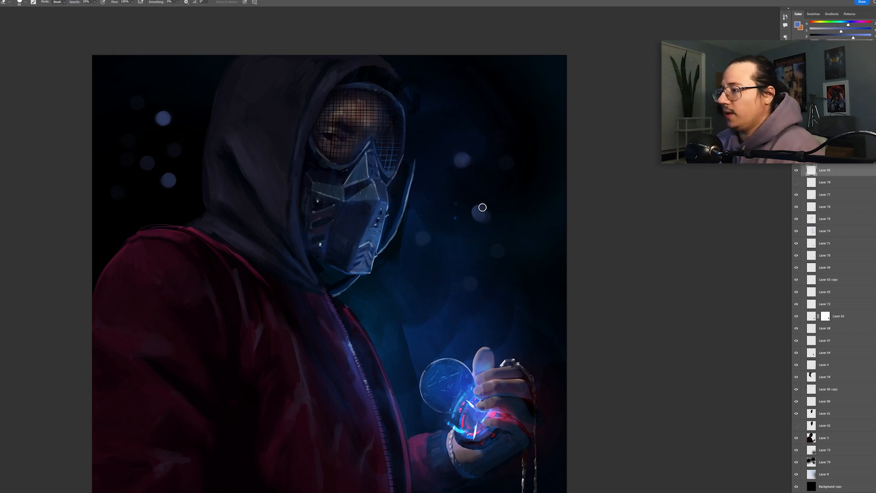
click(168, 179)
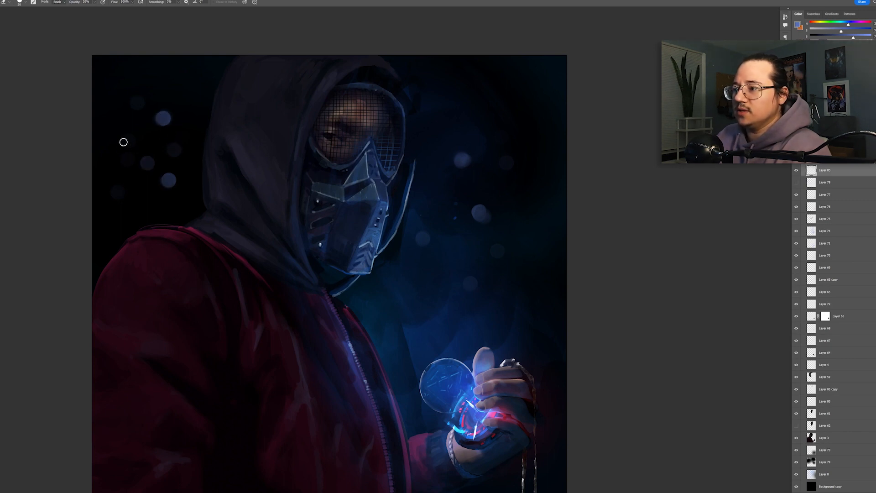
- Paint large faint circles above the watch and beside the hood, plus tiny specks across the upper background
key(ctrl+0)
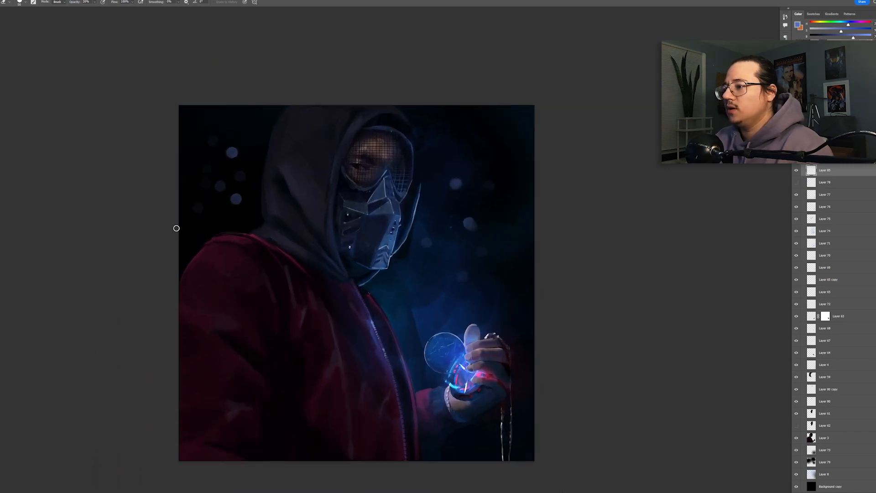
key(b)
right_click(481, 244)
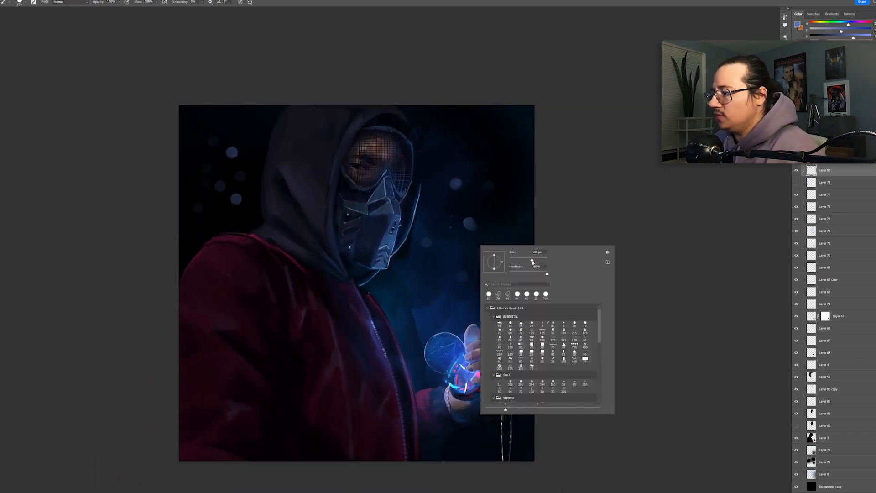
click(575, 212)
right_click(481, 257)
click(544, 273)
click(574, 227)
click(479, 287)
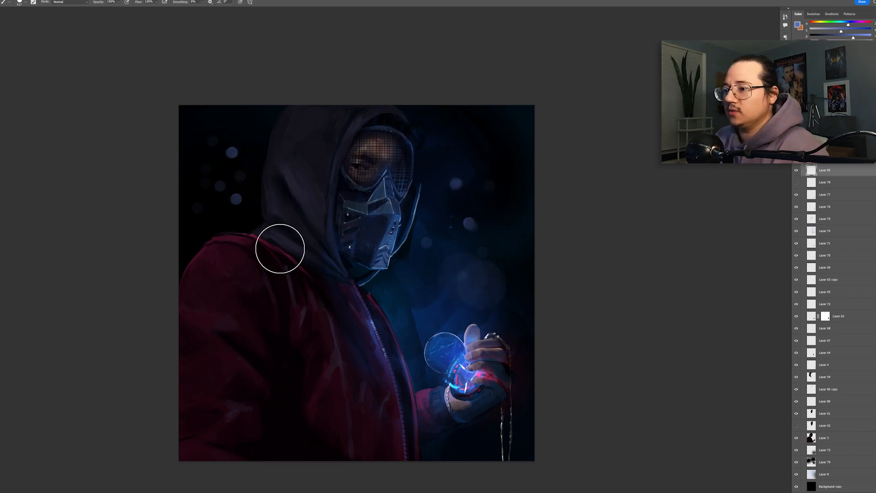
click(255, 174)
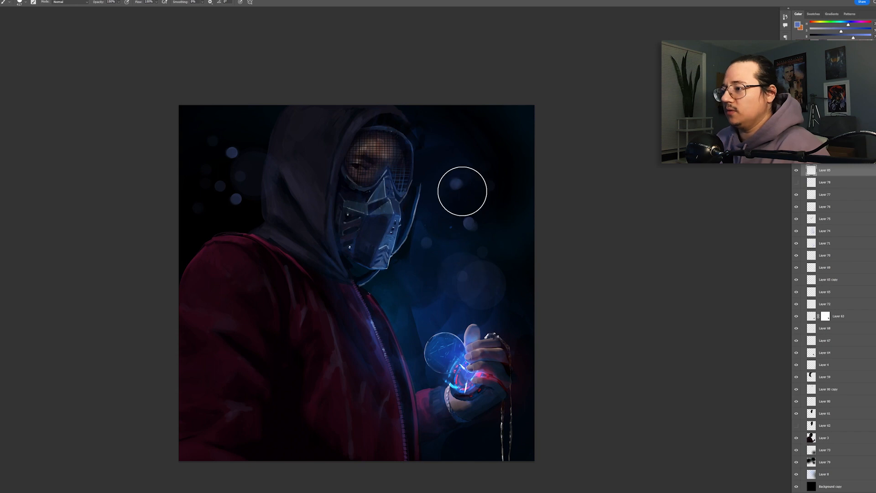
right_click(463, 188)
key(Return)
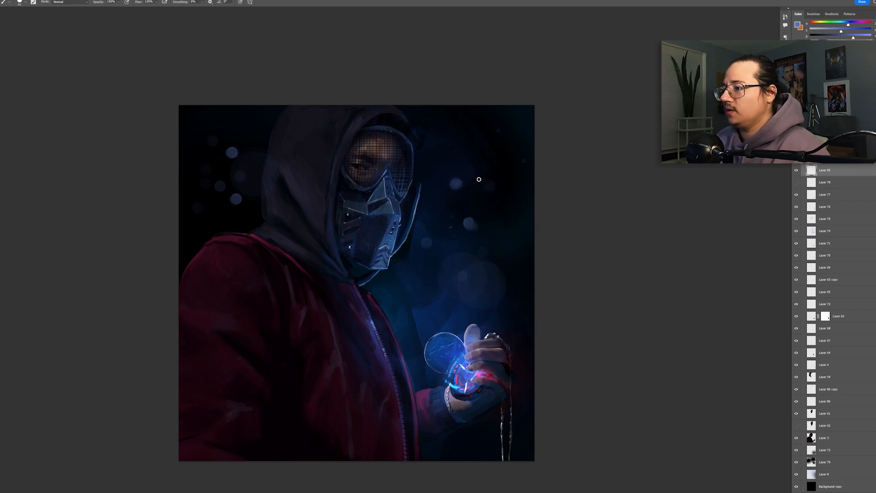
- Switch to the Eraser, enlarge its tip, and erase over the large faint circle beside the hood
key(r)
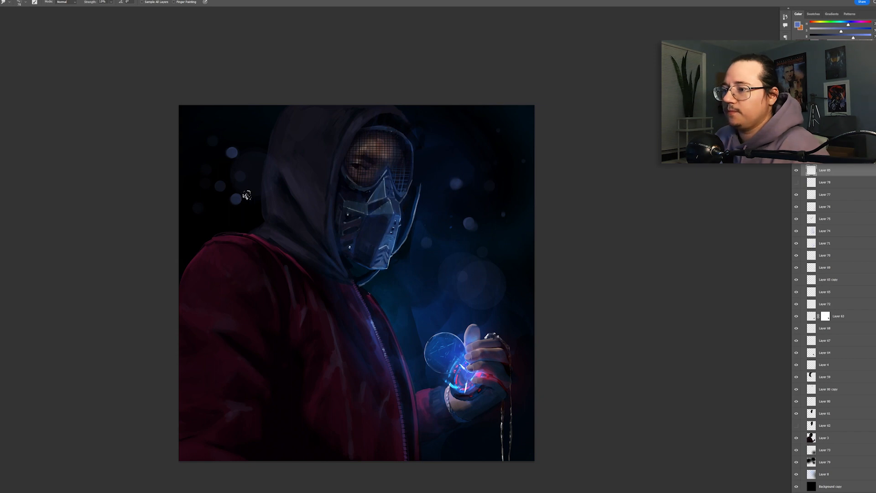
key(e)
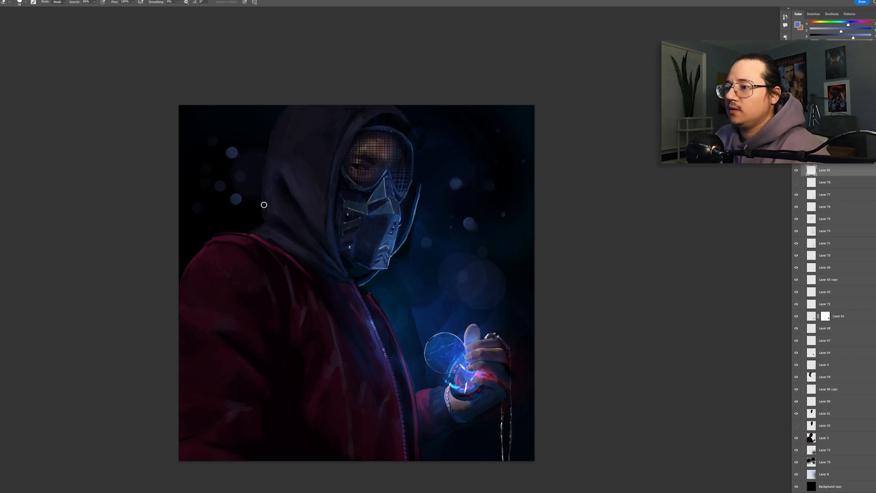
right_click(270, 165)
click(322, 183)
click(264, 166)
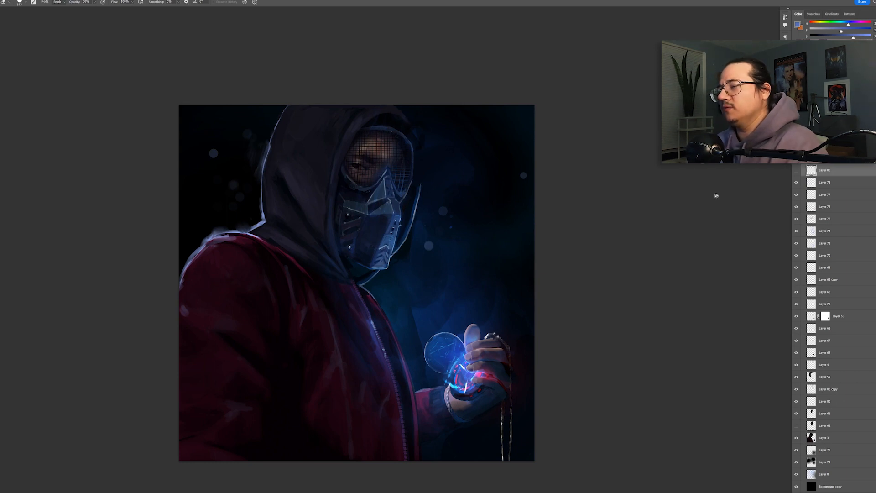
- Hide the new light-spot layer and make Layer 78 and the colour and dust layers through the one above Layer 82 visible
key(ctrl+z)
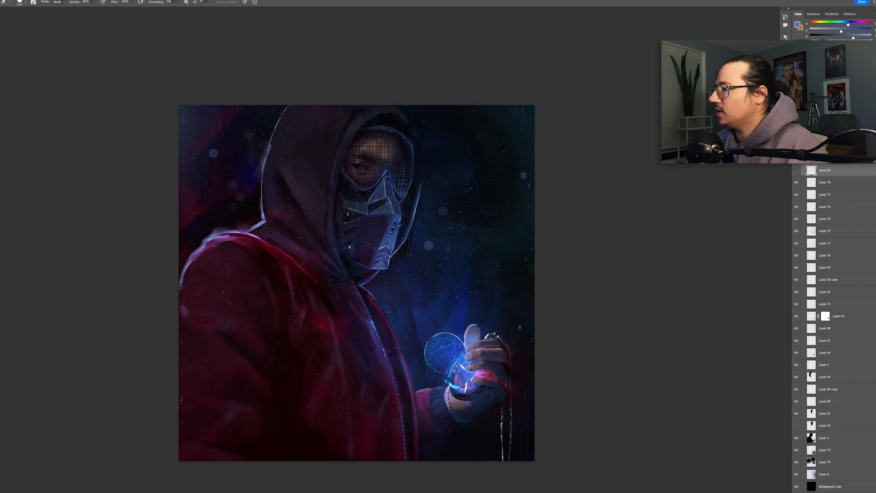
scroll(835, 328, up, 3)
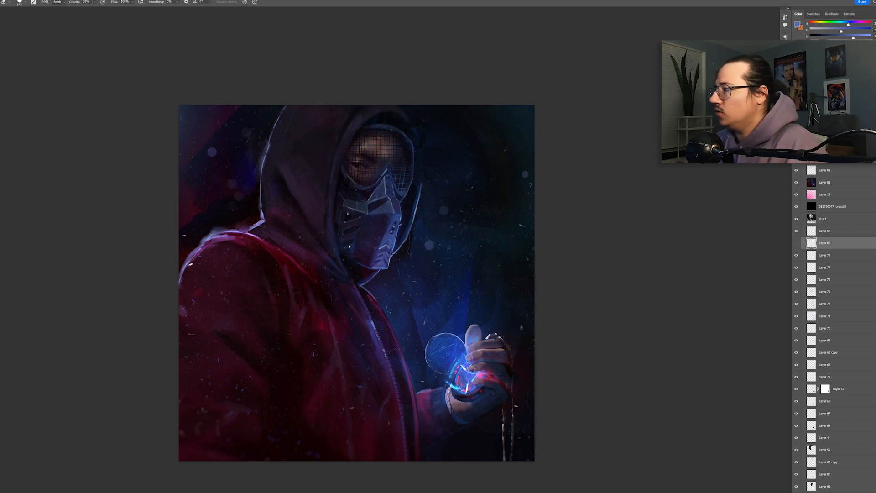
click(835, 158)
click(796, 158)
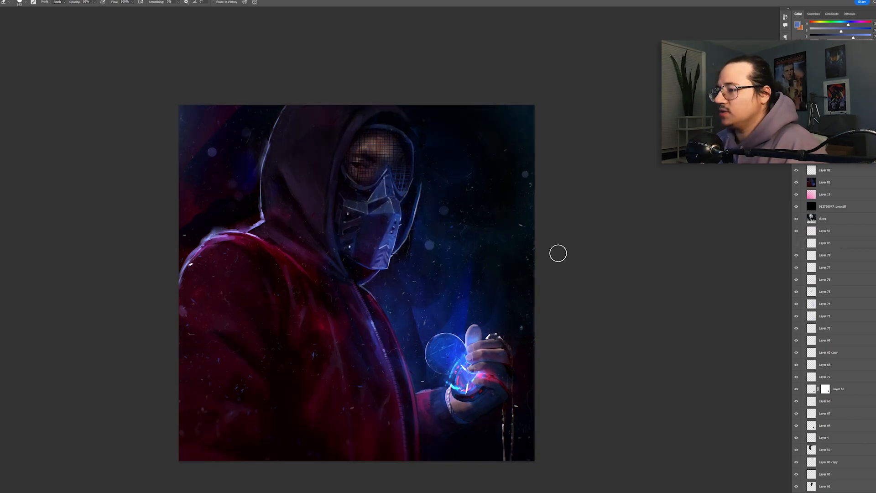